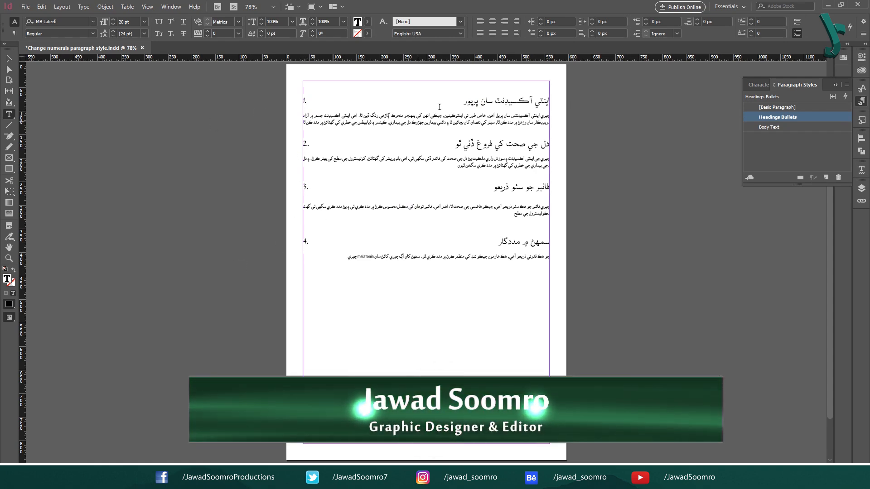
# Inspect the four numbered headings and the side of the text frame on which their numerals sit.
pyautogui.moveTo(555, 102); pyautogui.dragTo(352, 89)
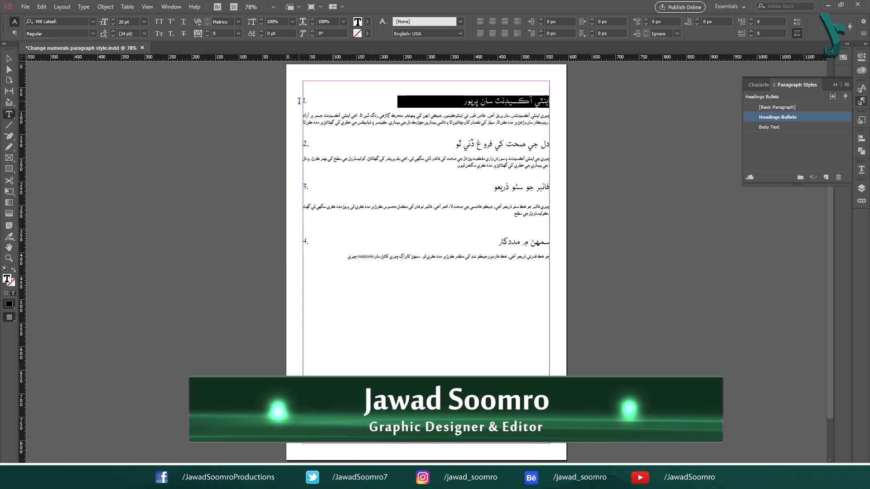
pyautogui.click(411, 106)
pyautogui.click(461, 101)
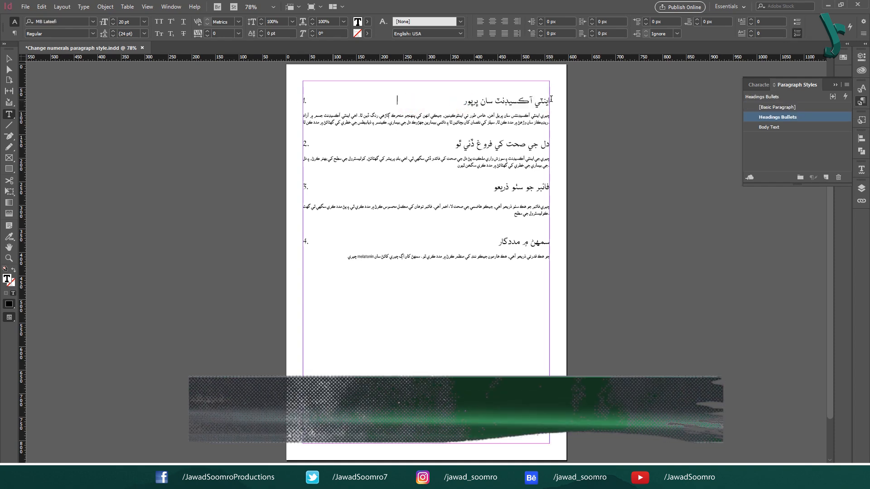
pyautogui.click(550, 144)
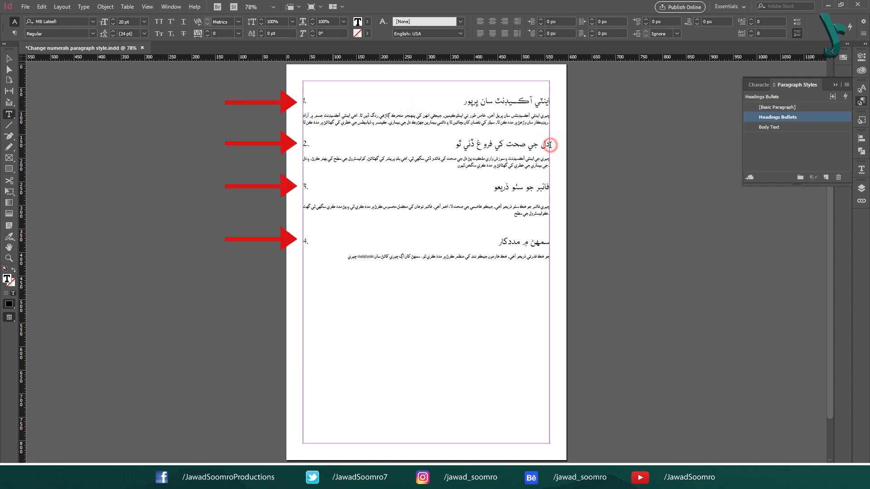
pyautogui.hotkey('ctrl', 'shift', 'c')
pyautogui.click(552, 191)
pyautogui.click(551, 242)
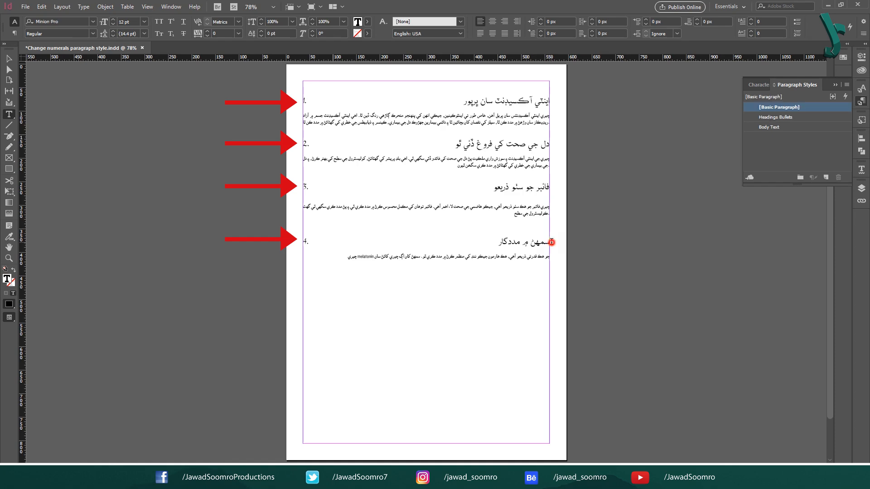
pyautogui.press('BackSpace')
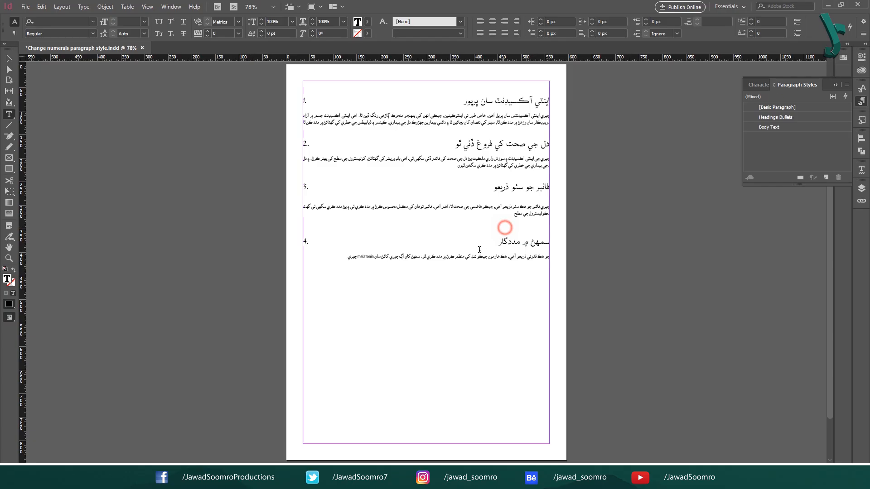
# Look over the selected story text, and check the Headings Bullets and Body Text paragraph styles with the frame deselected.
pyautogui.moveTo(550, 198); pyautogui.dragTo(442, 258)
pyautogui.hotkey('ctrl', 'a')
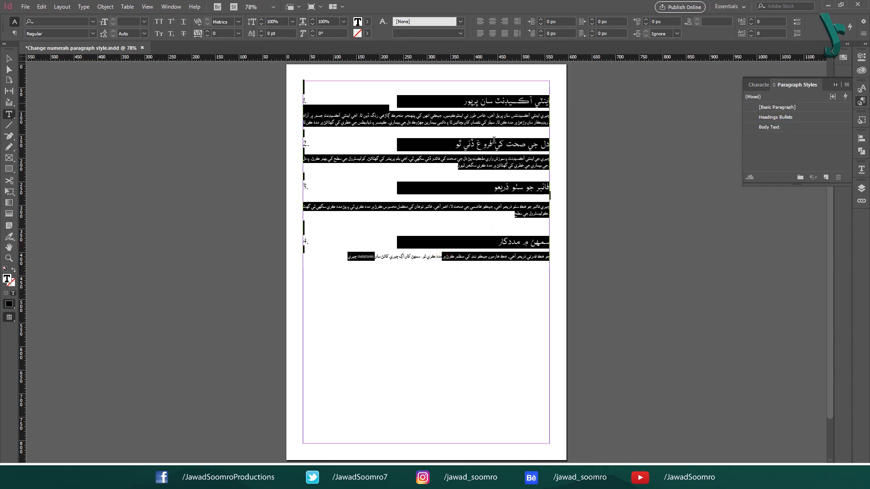
pyautogui.click(521, 205)
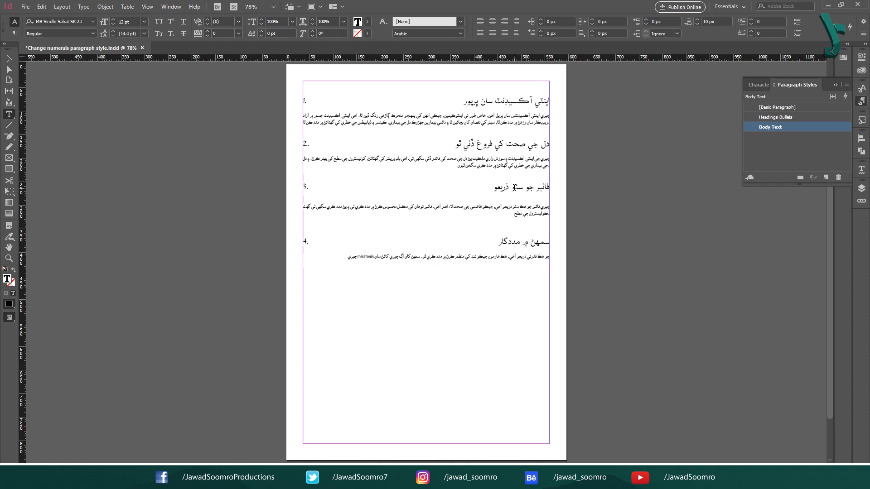
pyautogui.click(9, 57)
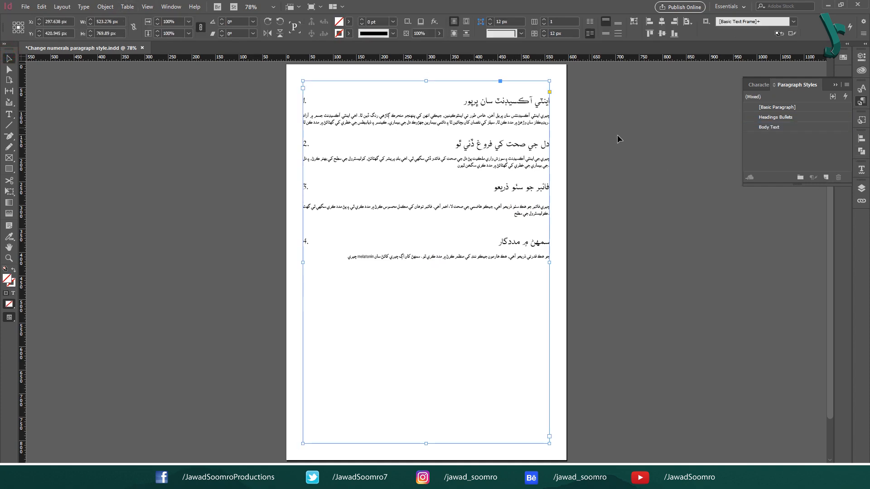
pyautogui.click(651, 132)
pyautogui.click(792, 117)
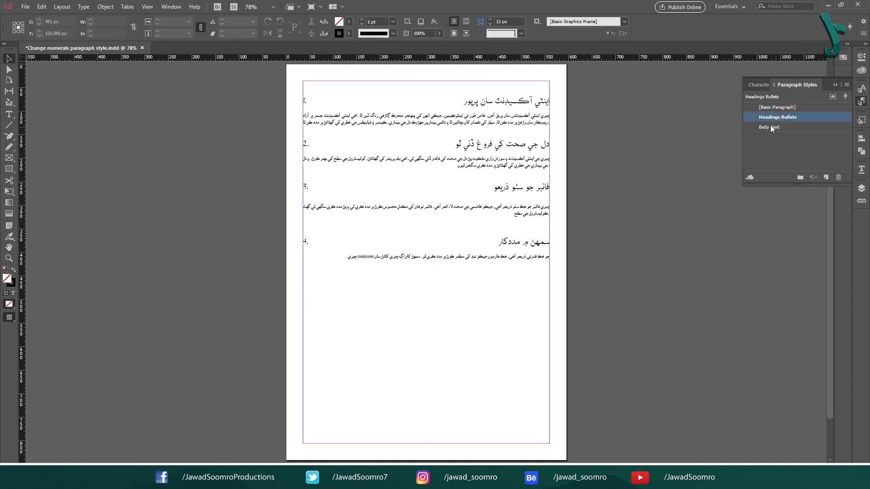
pyautogui.click(784, 127)
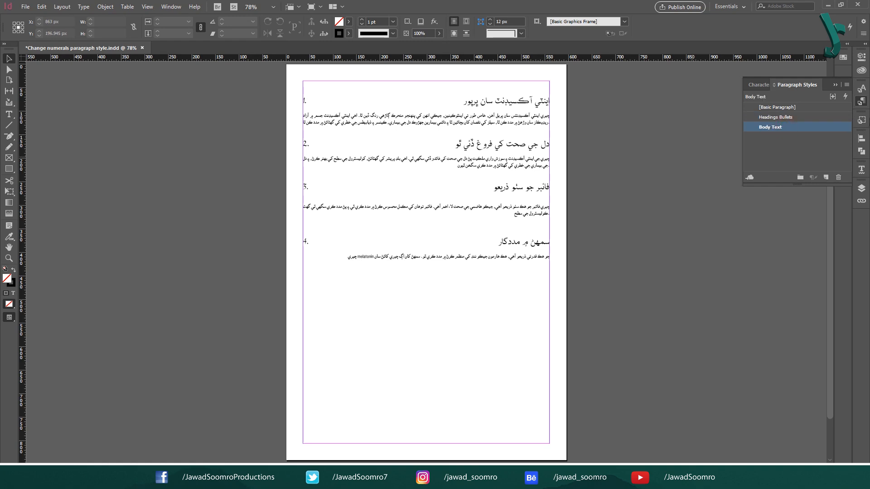
# Check which paragraph styles are applied to the first body paragraph and the first heading.
pyautogui.doubleClick(512, 116)
pyautogui.moveTo(512, 115); pyautogui.dragTo(554, 129)
pyautogui.press('Escape')
pyautogui.click(634, 116)
pyautogui.doubleClick(458, 101)
pyautogui.click(451, 104)
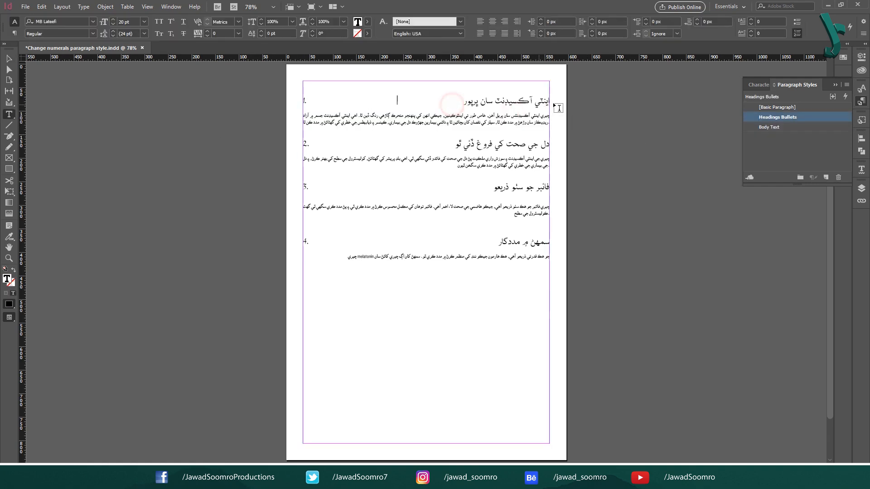
pyautogui.moveTo(551, 103)
pyautogui.mouseDown()
pyautogui.moveTo(530, 103)
pyautogui.moveTo(565, 103)
pyautogui.moveTo(555, 105)
pyautogui.mouseUp()
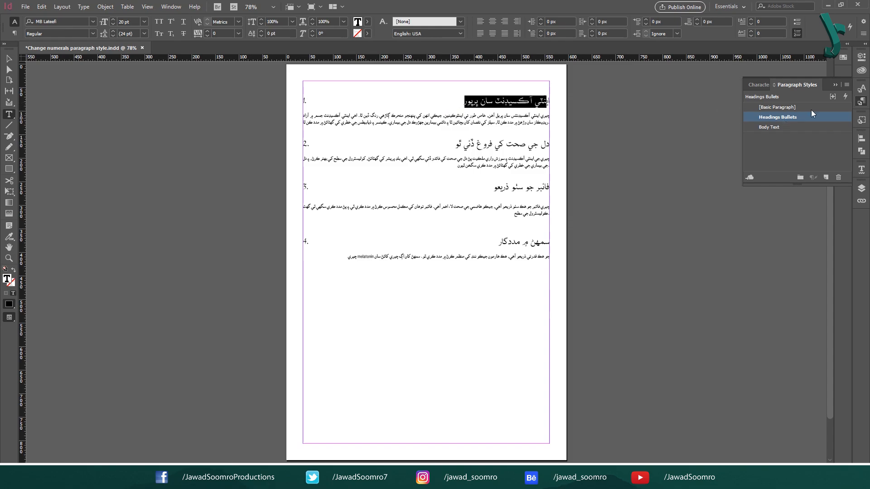
pyautogui.click(13, 61)
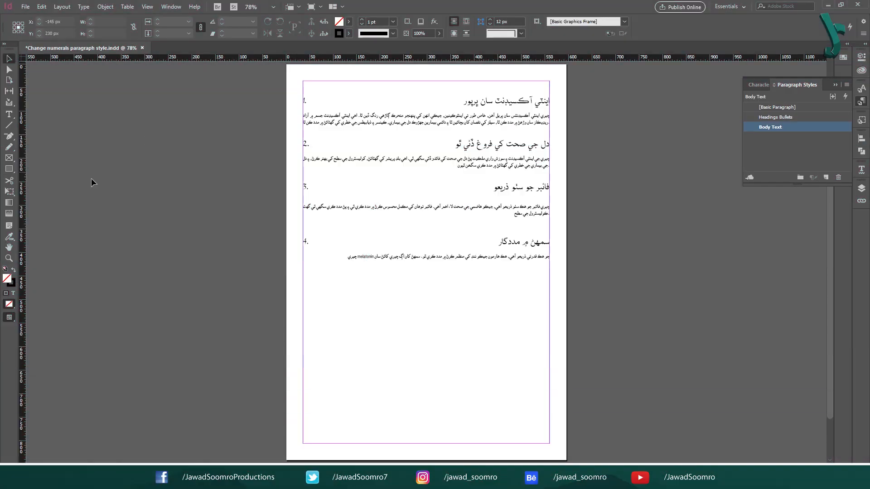
# Select the Headings Bullets style with no text selected, then hide the paragraph styles list and show it again.
pyautogui.click(779, 118)
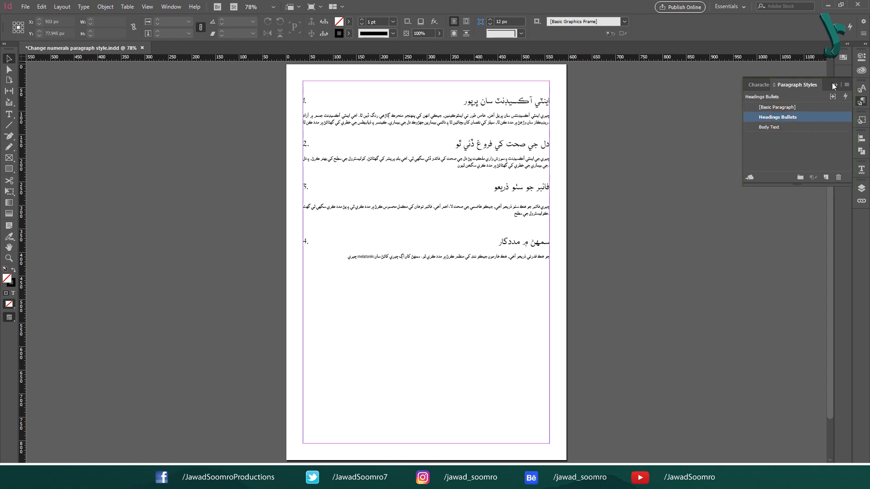
pyautogui.click(834, 85)
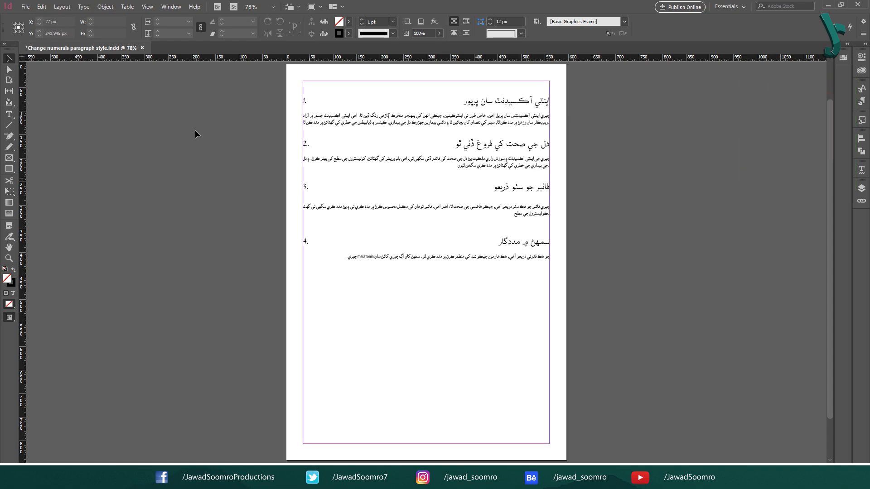
pyautogui.click(180, 9)
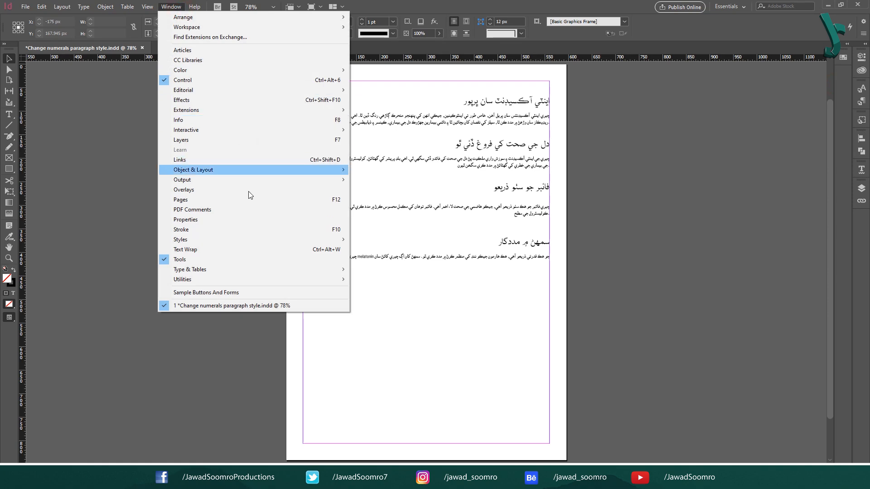
pyautogui.click(312, 239)
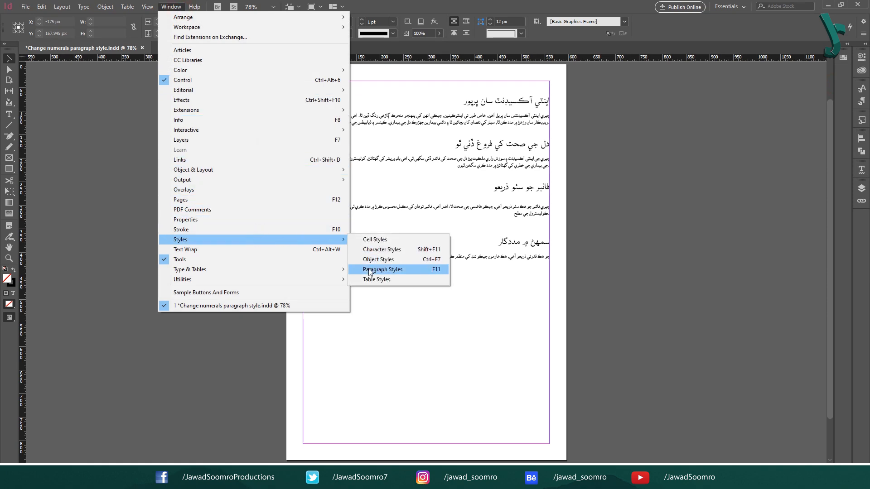
pyautogui.click(434, 271)
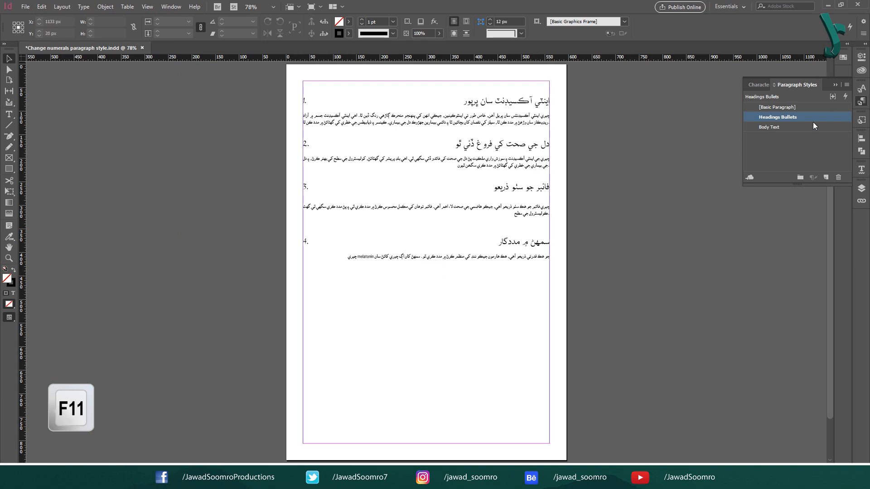
# Open the Headings Bullets paragraph style for editing and turn on its preview.
pyautogui.rightClick(784, 118)
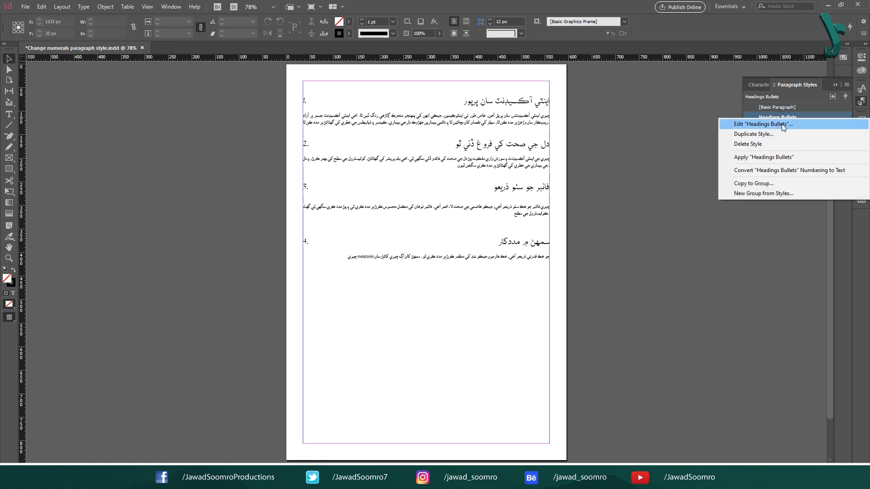
pyautogui.click(783, 124)
pyautogui.moveTo(575, 98); pyautogui.dragTo(471, 92)
pyautogui.click(426, 391)
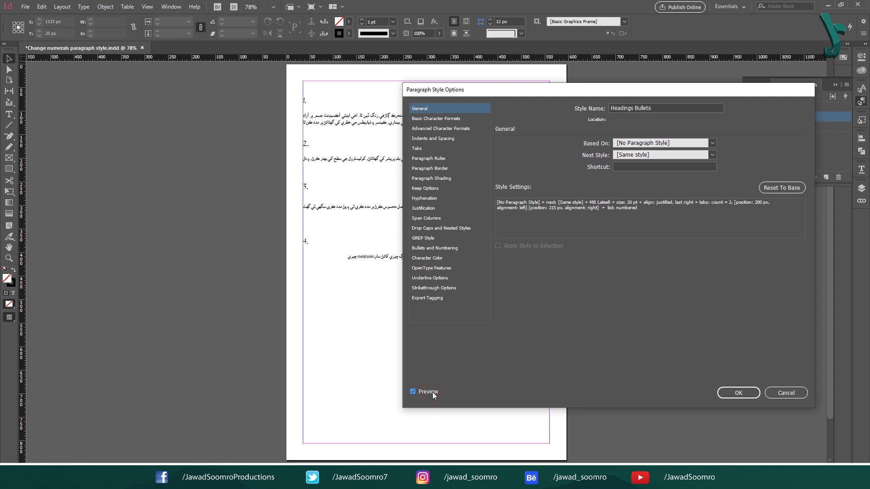
# Set the language of the Headings Bullets style to Arabic in its advanced character formats.
pyautogui.press('Down')
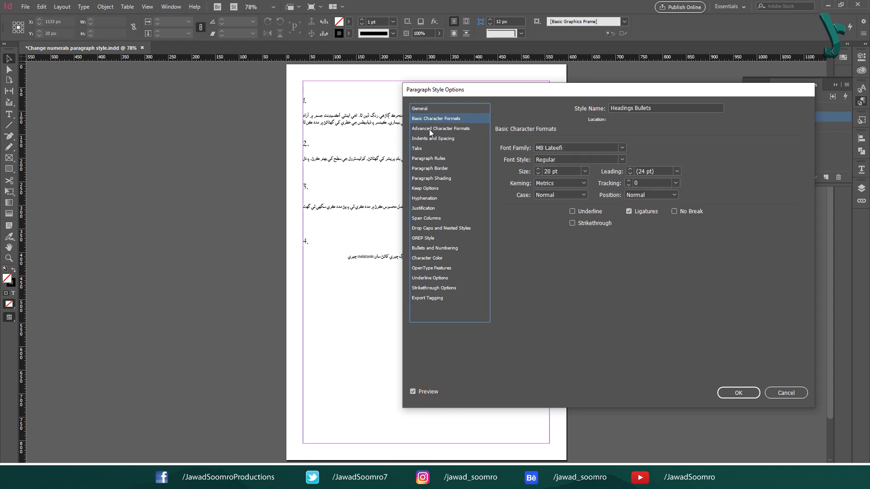
pyautogui.click(435, 129)
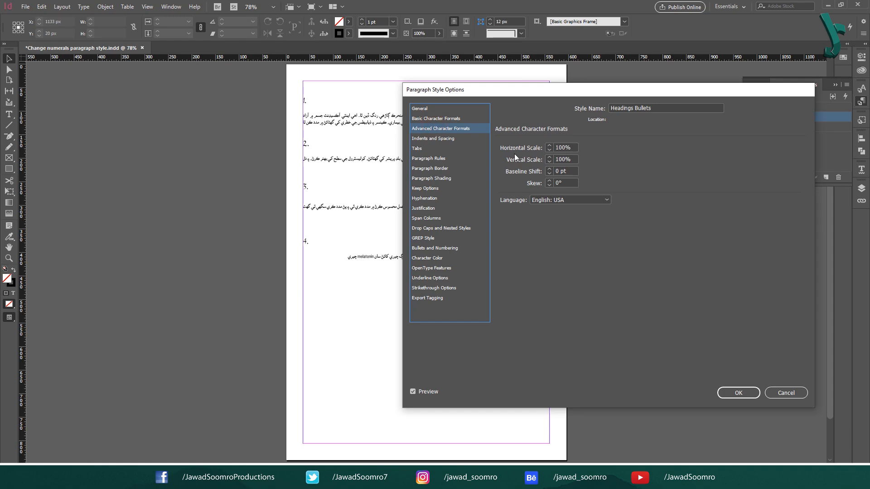
pyautogui.click(572, 200)
pyautogui.scroll(10, 630, 225)
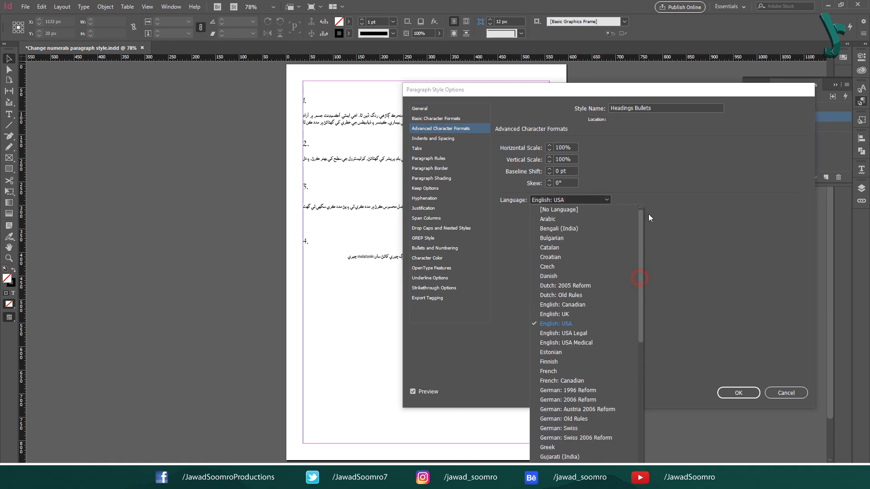
pyautogui.click(565, 219)
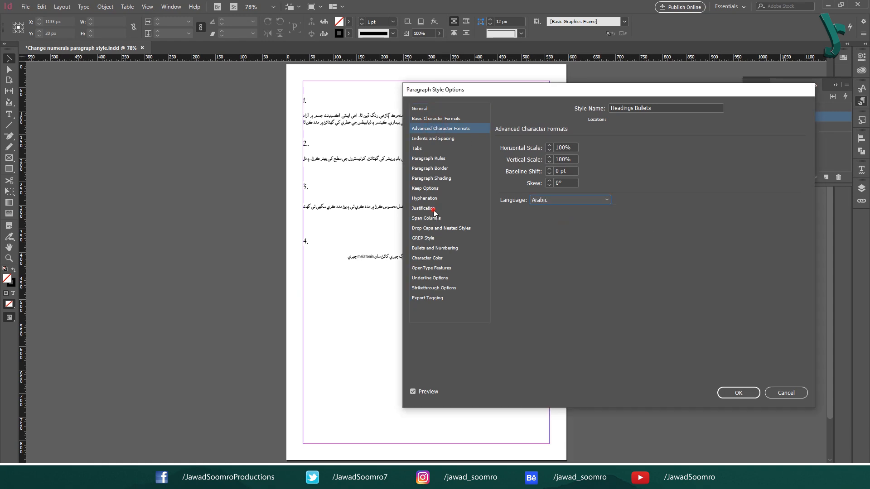
# Set the style's justification composer to Adobe World-Ready Paragraph Composer, review the spacing values, and save the style.
pyautogui.click(434, 210)
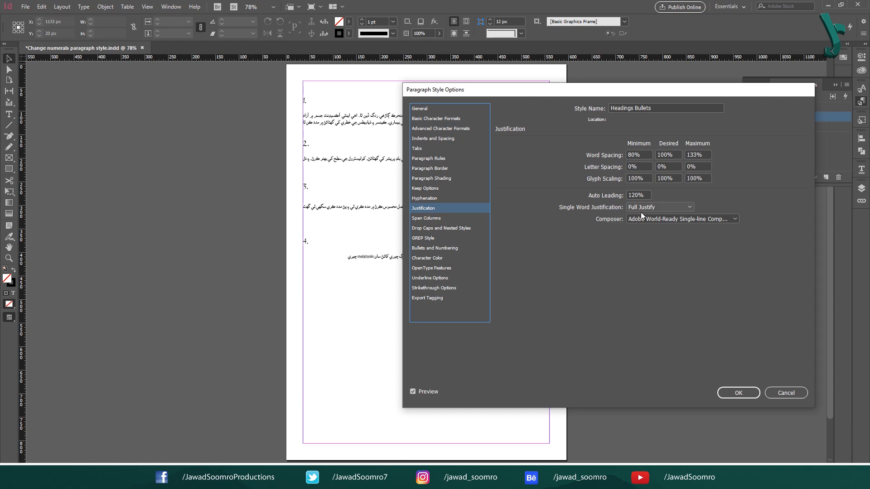
pyautogui.click(676, 220)
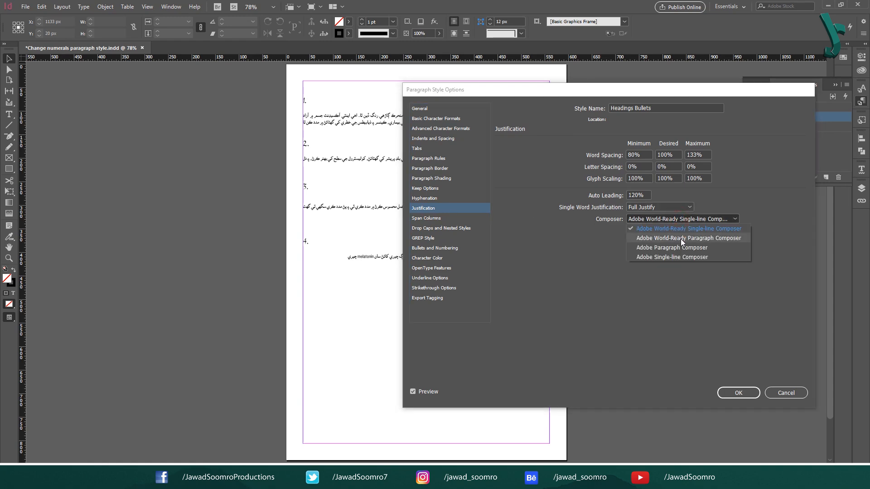
pyautogui.click(681, 238)
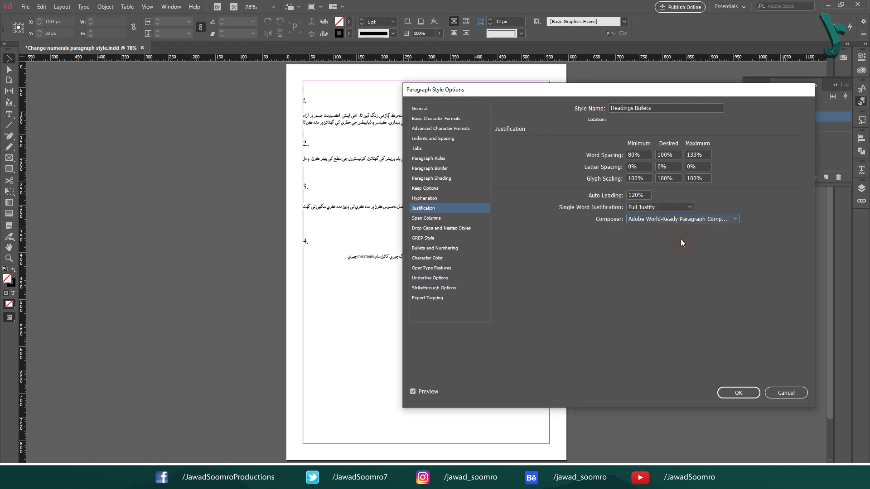
pyautogui.click(639, 155)
pyautogui.click(693, 155)
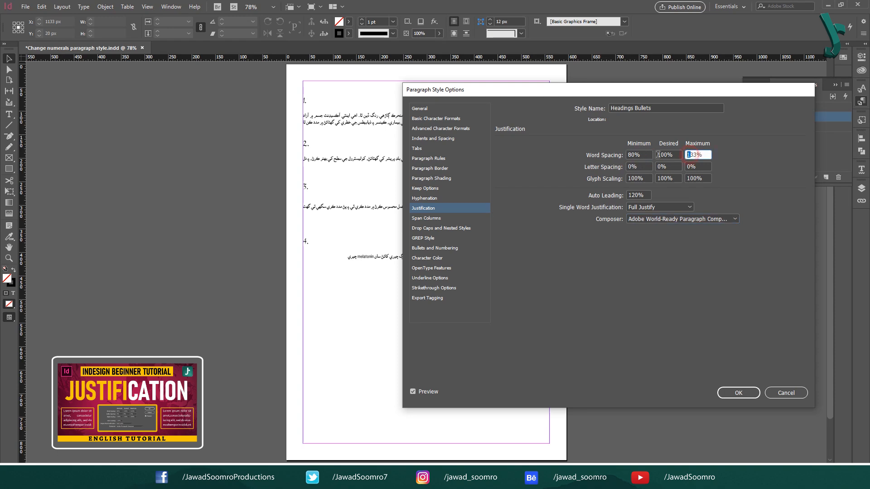
pyautogui.click(649, 178)
pyautogui.press('Tab')
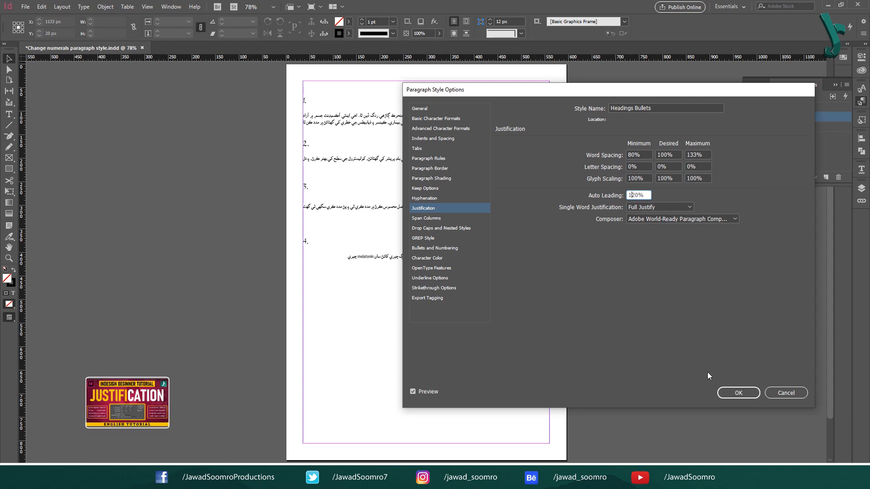
pyautogui.click(752, 393)
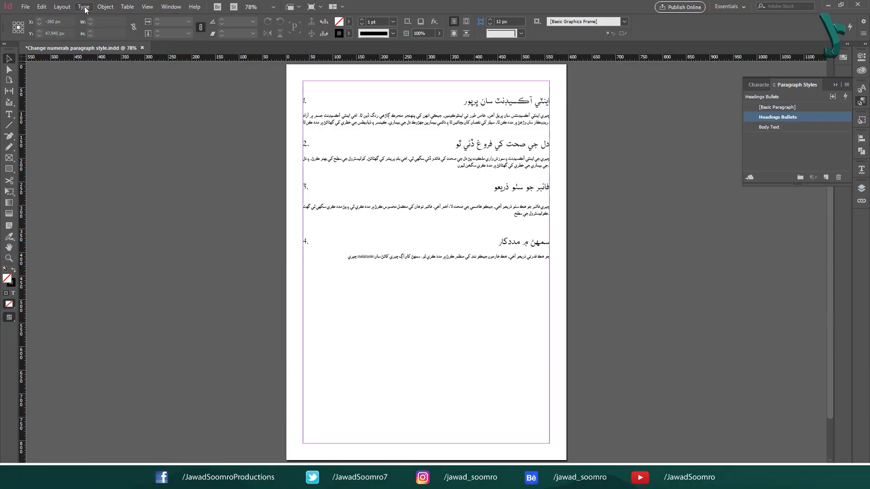
# Display the paragraph formatting controls beside the page and look through their additional composer and numbering options.
pyautogui.click(85, 7)
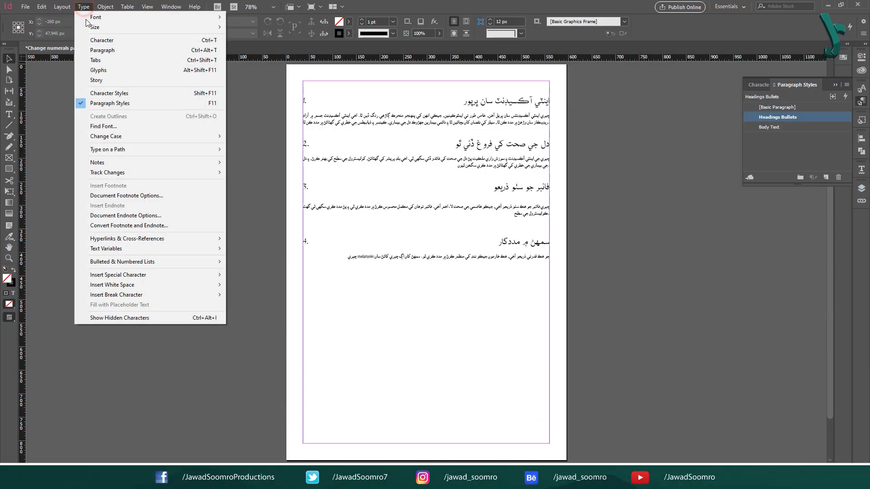
pyautogui.click(92, 50)
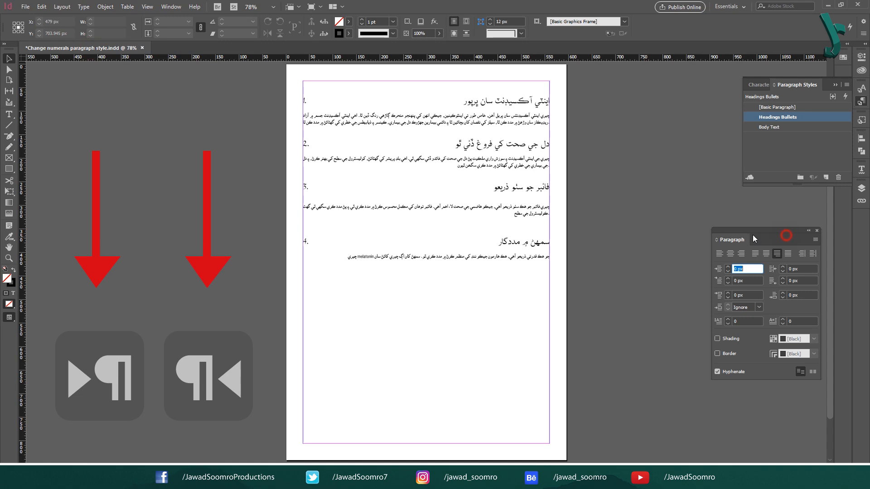
pyautogui.moveTo(752, 235); pyautogui.dragTo(668, 235)
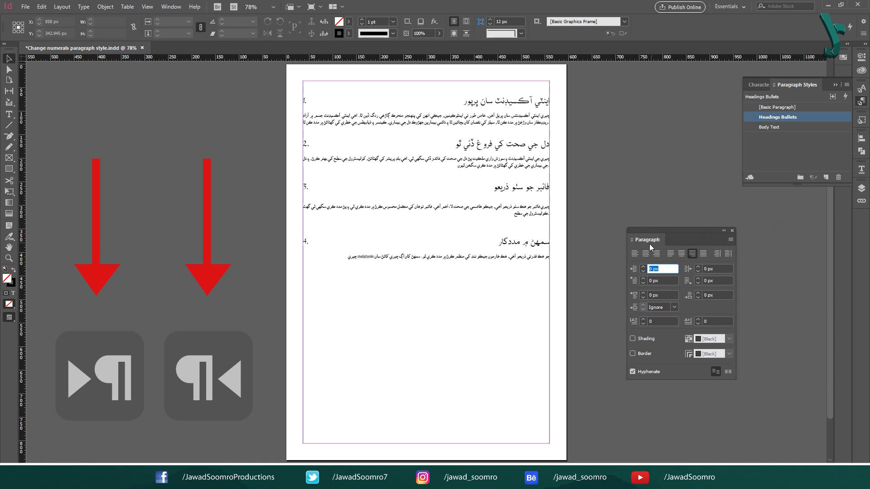
pyautogui.click(732, 241)
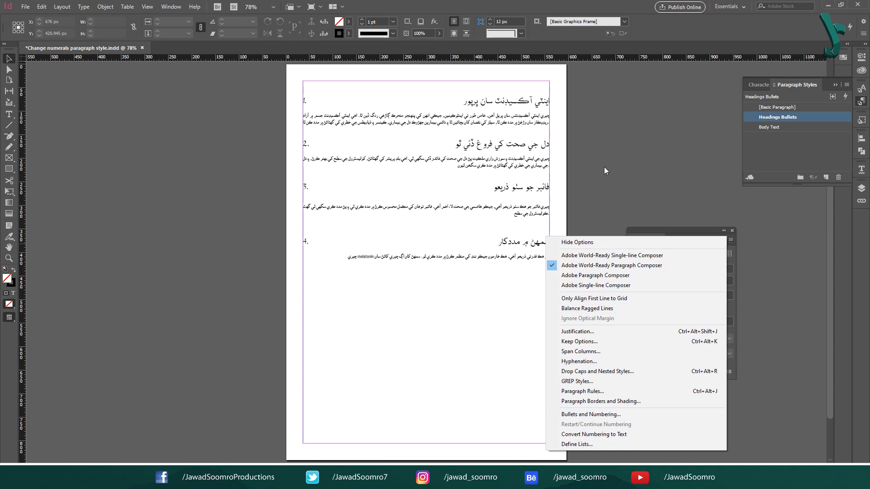
# Start the Adobe Creative Cloud Collection 2023 installer and select Adobe InDesign 2023 for installation.
pyautogui.click(114, 120)
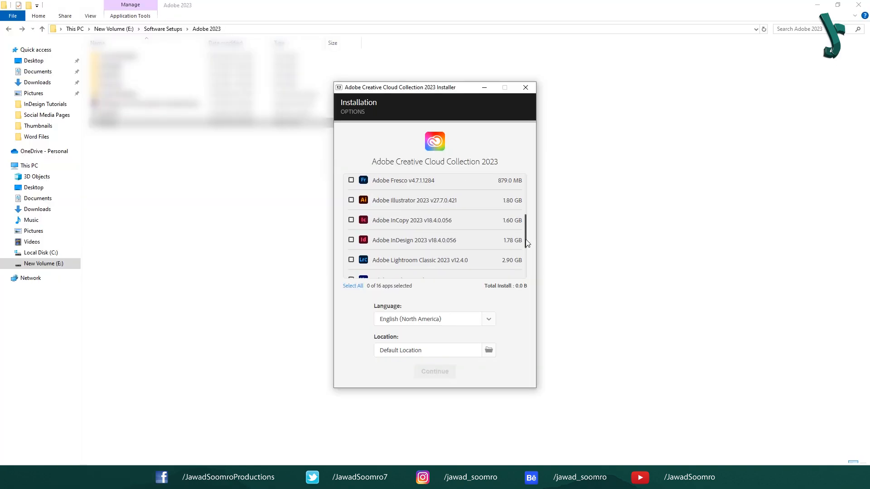
pyautogui.scroll(-1, 524, 244)
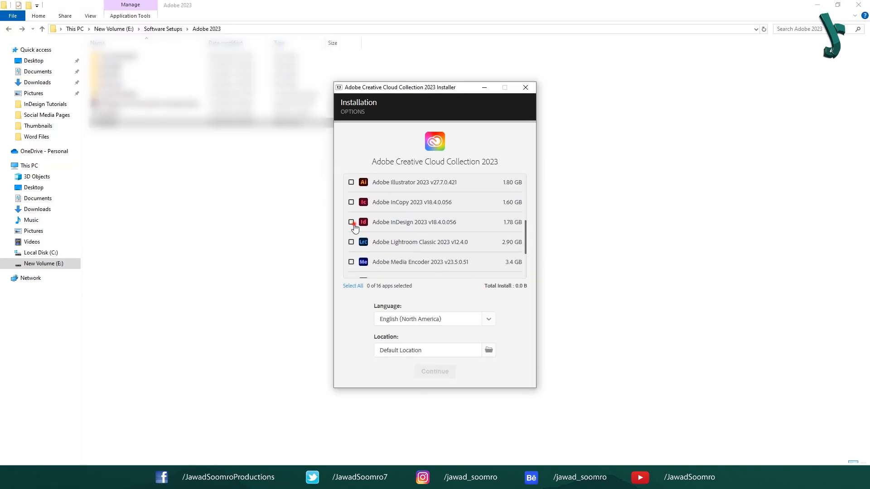
pyautogui.click(351, 222)
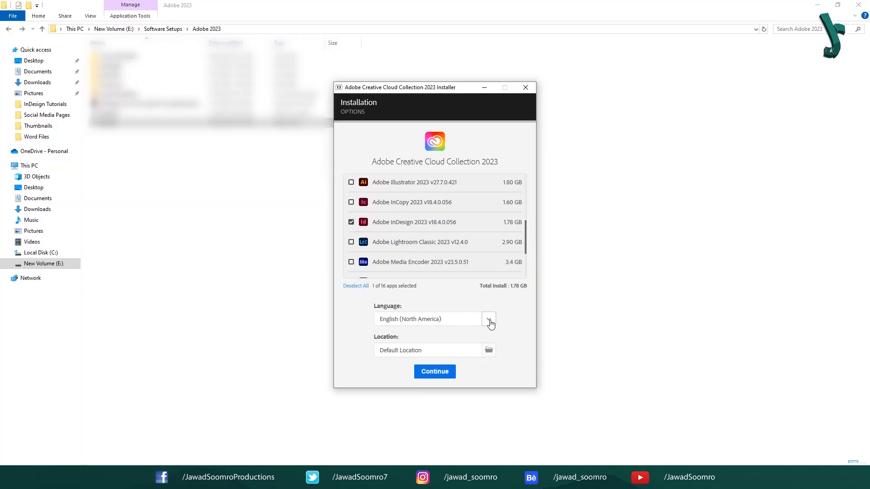
# Look through the installer's language choices, trying Dansk, Deutsch and Español (América Latina).
pyautogui.click(445, 321)
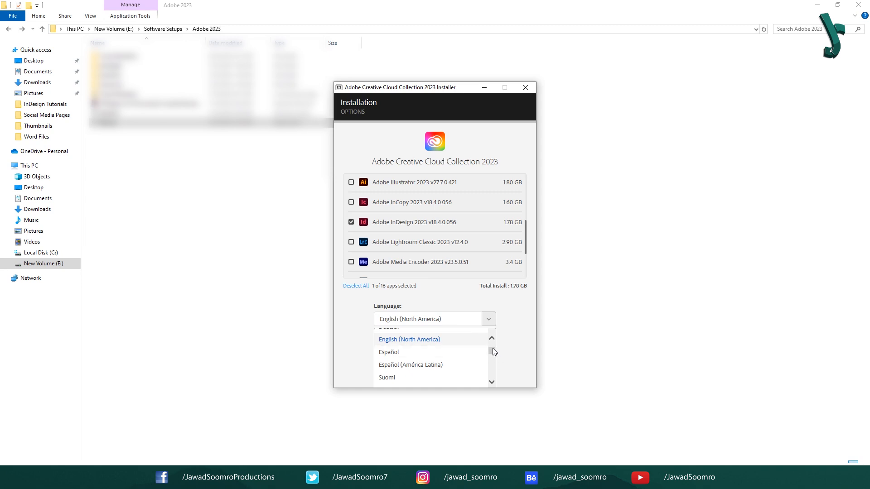
pyautogui.moveTo(494, 352)
pyautogui.mouseDown()
pyautogui.moveTo(492, 342)
pyautogui.moveTo(495, 373)
pyautogui.moveTo(495, 347)
pyautogui.mouseUp()
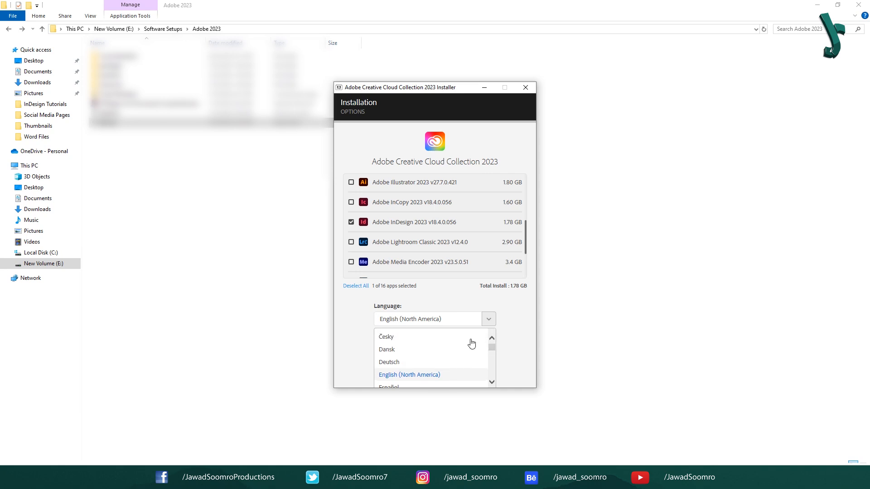
pyautogui.click(442, 337)
pyautogui.click(438, 318)
pyautogui.click(424, 349)
pyautogui.click(436, 319)
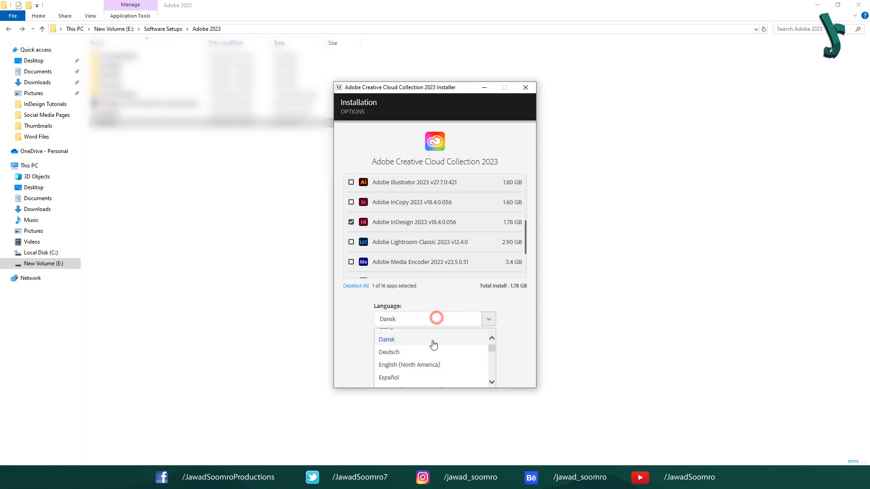
pyautogui.click(428, 352)
pyautogui.click(437, 319)
pyautogui.click(431, 379)
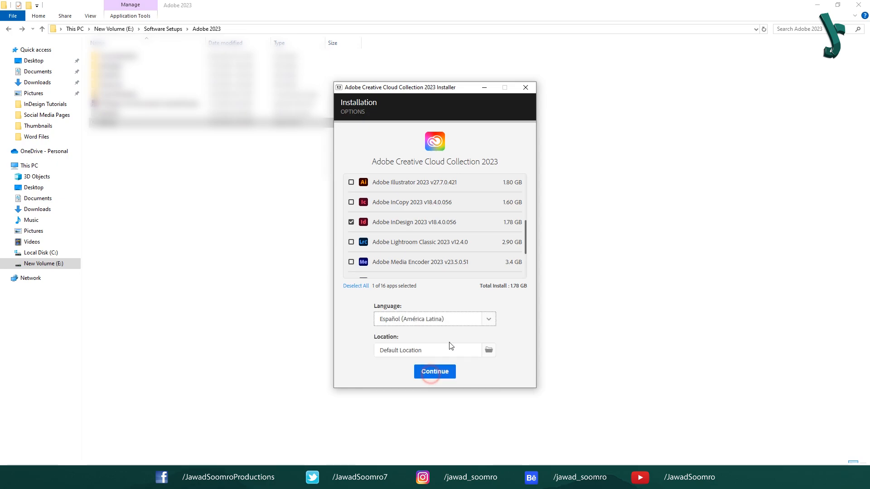
pyautogui.click(422, 318)
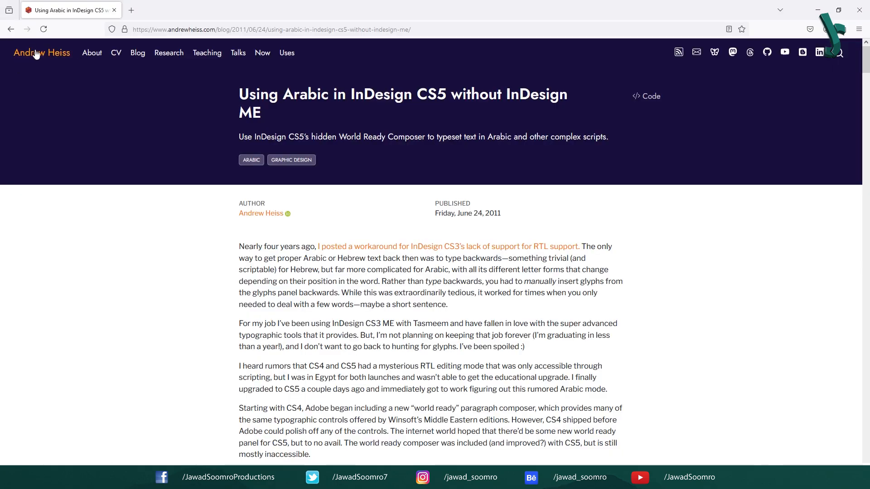
# Find the right-to-left scripts link in the article on using Arabic in InDesign CS5 and download r2l_scripts_for_id_cs4.zip, allowing the blocked download.
pyautogui.scroll(-10, 866, 67)
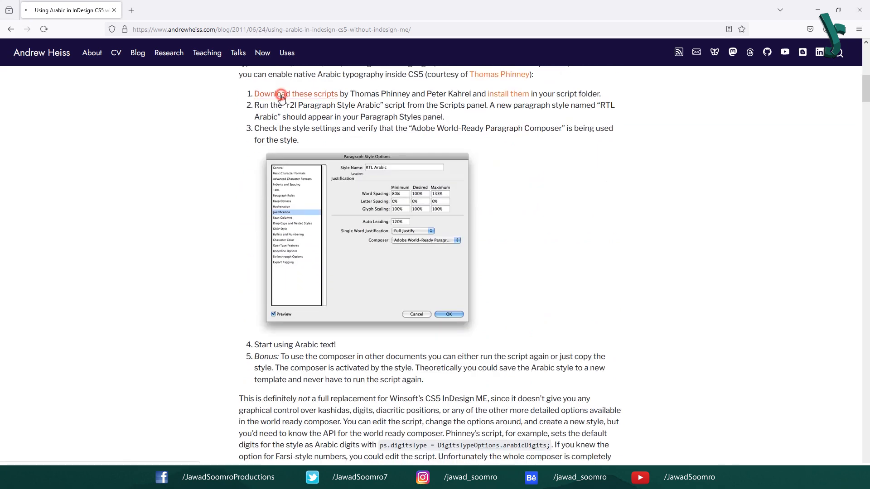
pyautogui.click(281, 97)
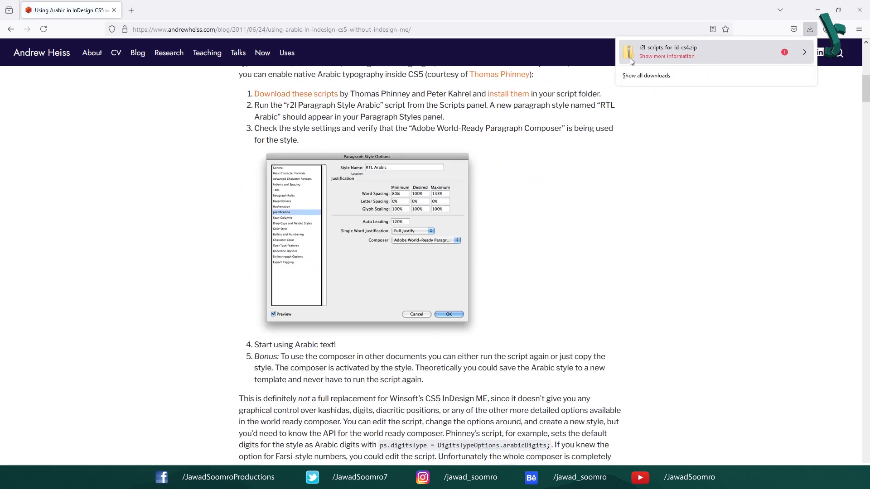
pyautogui.rightClick(671, 56)
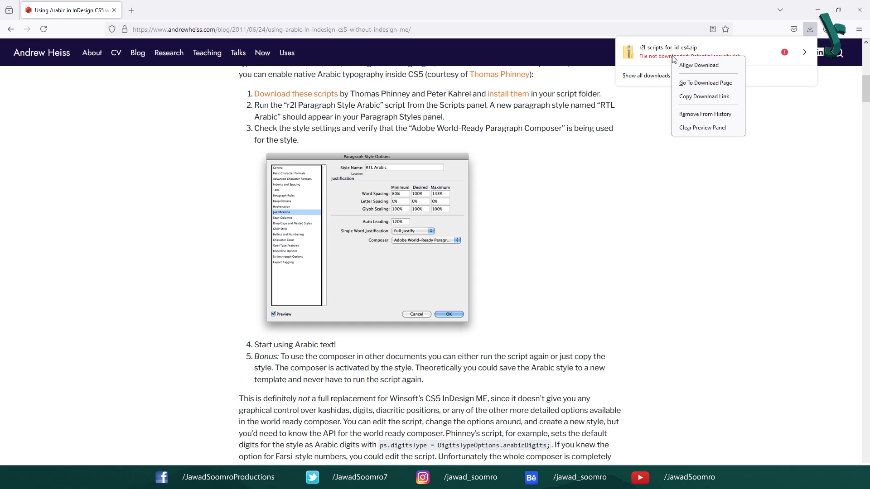
pyautogui.click(685, 66)
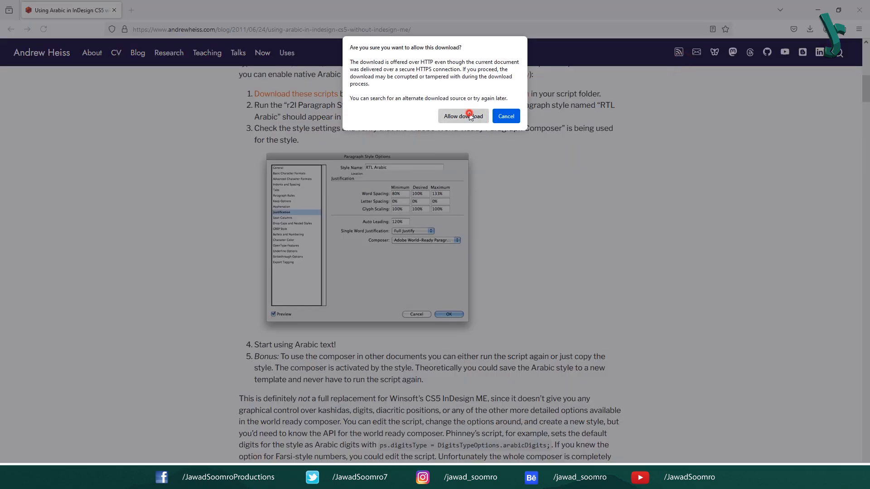
pyautogui.click(464, 116)
# Extract r2l_scripts_for_id_cs4.zip in the Downloads folder and show file name extensions to check the script files.
pyautogui.rightClick(110, 81)
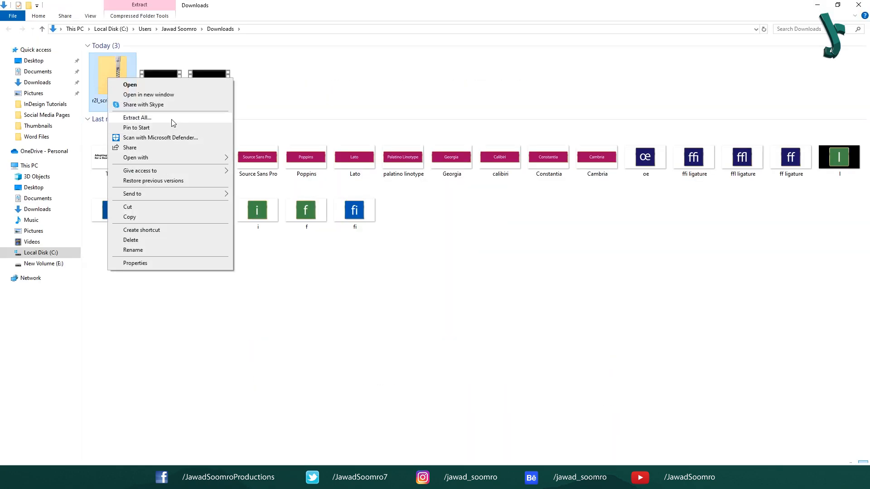
pyautogui.click(138, 117)
pyautogui.click(517, 326)
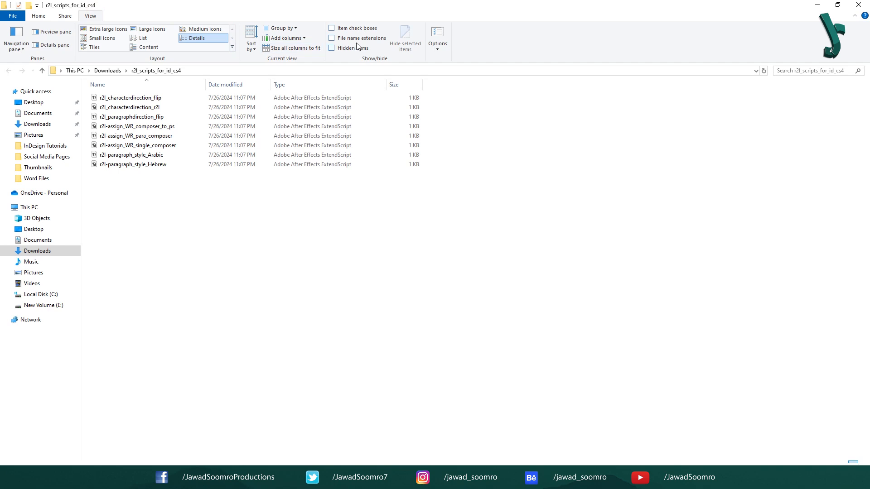
pyautogui.click(361, 39)
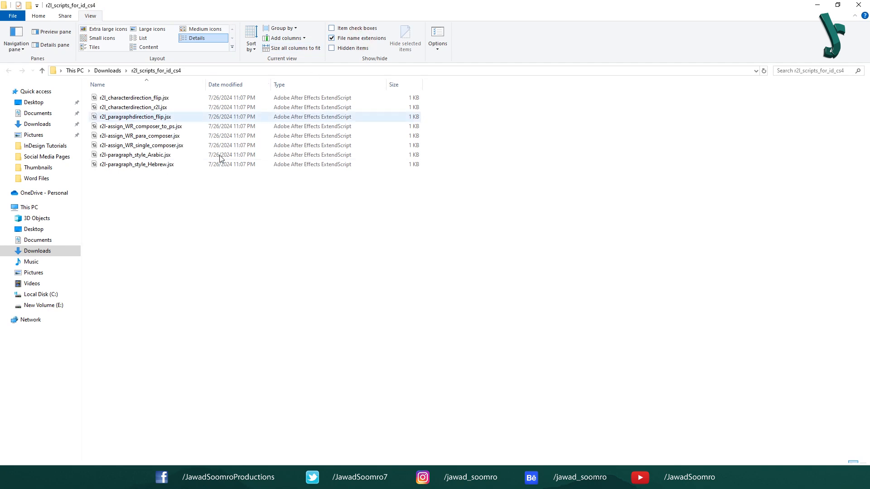
pyautogui.click(156, 98)
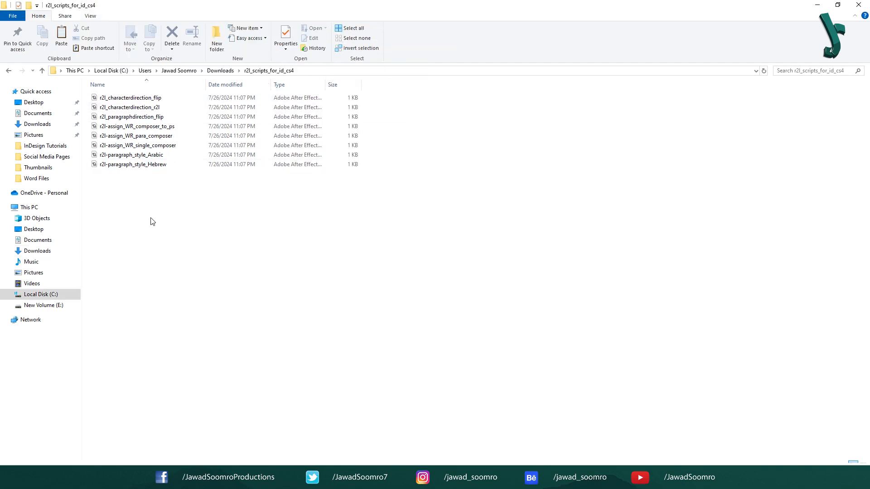
# Copy all the script files in the extracted r2l_scripts_for_id_cs4 folder.
pyautogui.hotkey('ctrl', 'a')
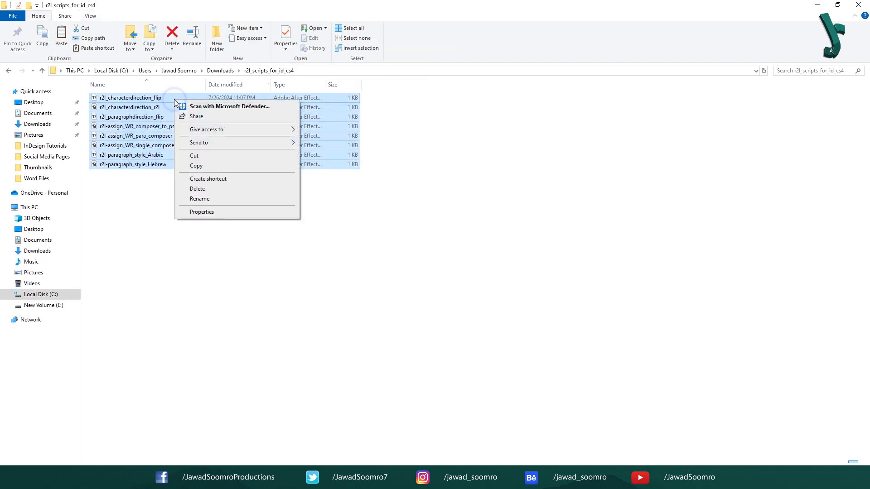
pyautogui.click(220, 166)
pyautogui.click(259, 237)
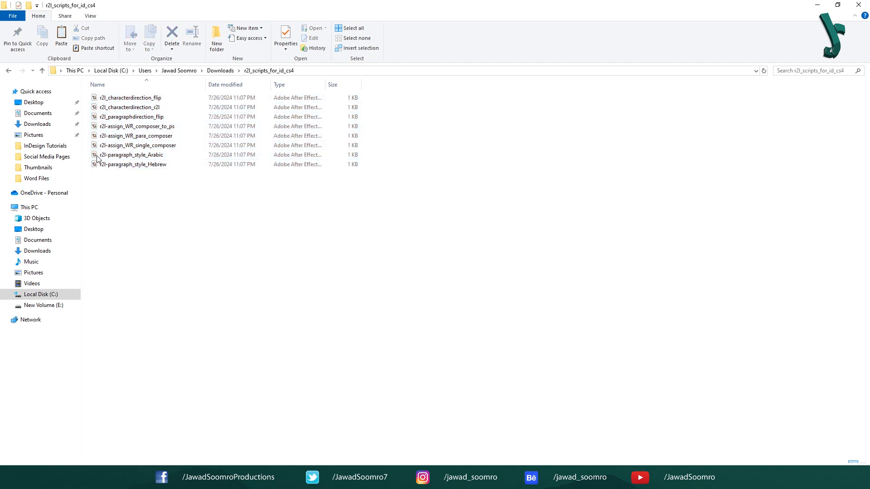
# On drive C:, open the folder Program Files\Adobe\Adobe InDesign CC 2019\Scripts\Scripts Panel\Samples\JavaScript.
pyautogui.click(53, 296)
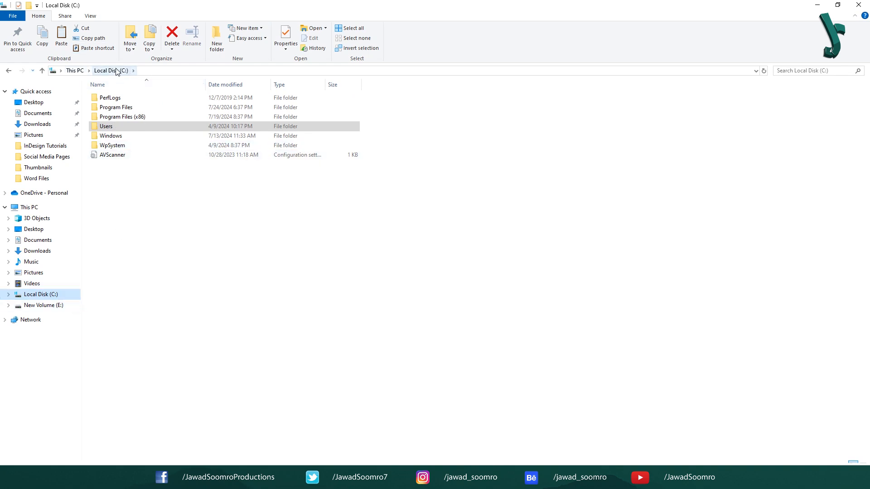
pyautogui.doubleClick(115, 108)
pyautogui.doubleClick(110, 98)
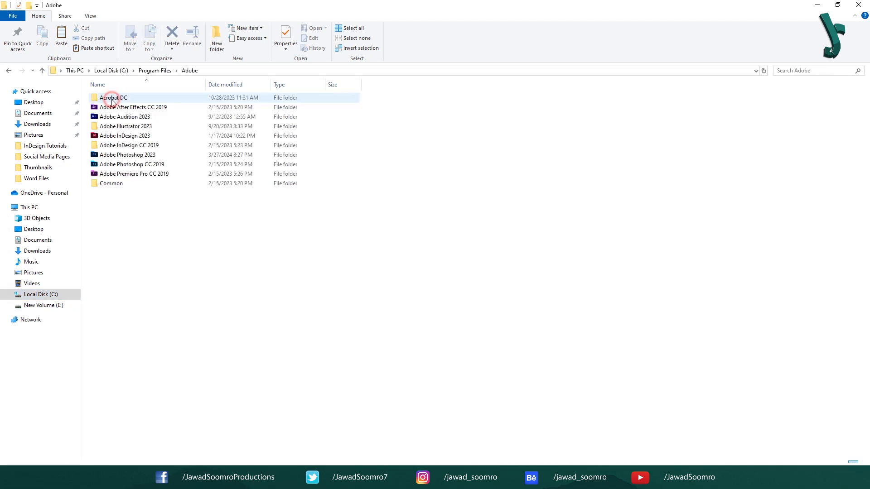
pyautogui.doubleClick(139, 146)
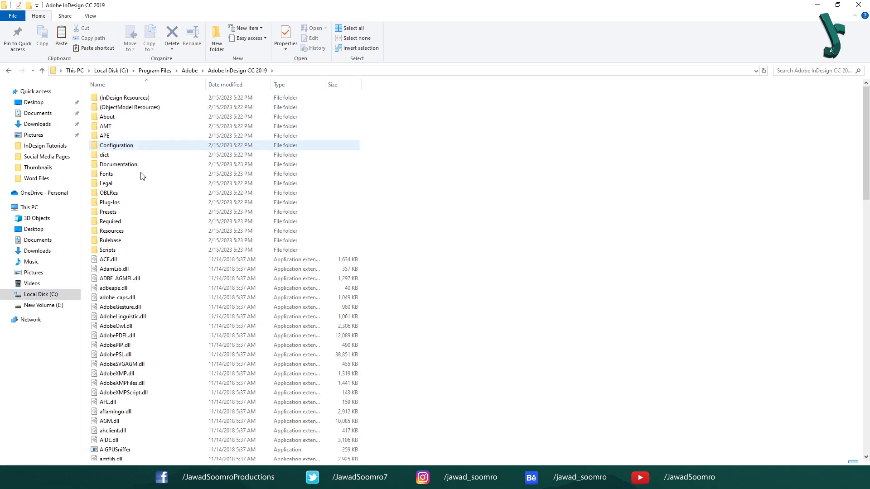
pyautogui.doubleClick(112, 248)
pyautogui.doubleClick(115, 128)
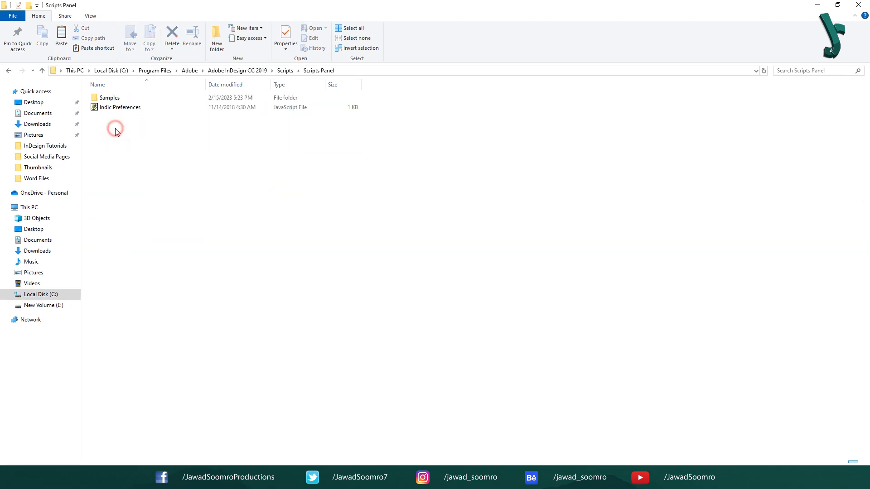
pyautogui.doubleClick(115, 97)
pyautogui.doubleClick(117, 99)
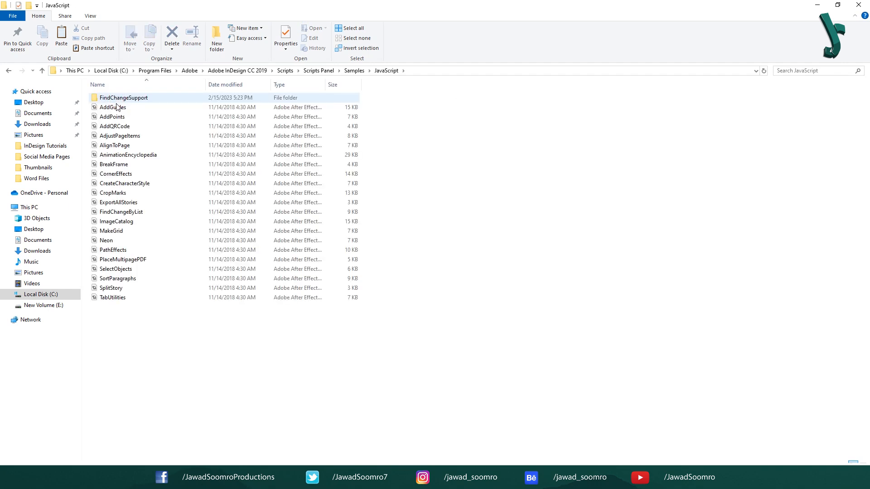
# Paste the copied scripts into the JavaScript folder, granting administrator permission for all current items.
pyautogui.rightClick(180, 319)
pyautogui.click(219, 379)
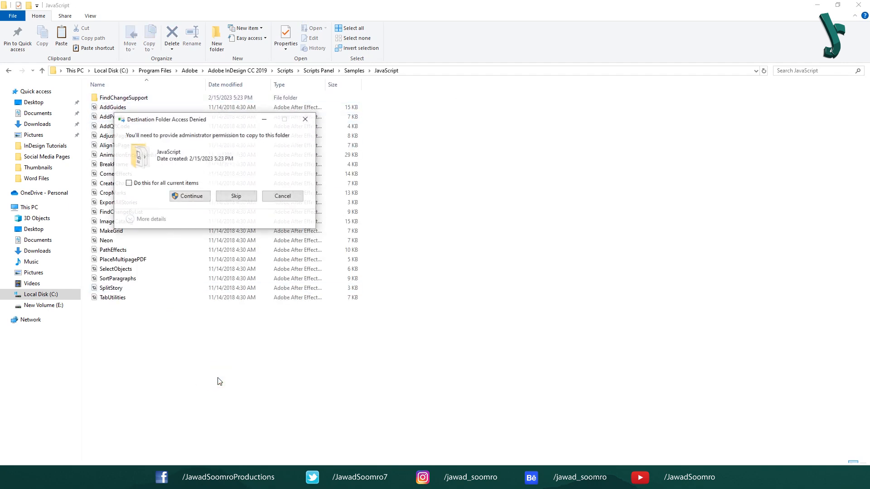
pyautogui.click(153, 182)
pyautogui.click(184, 194)
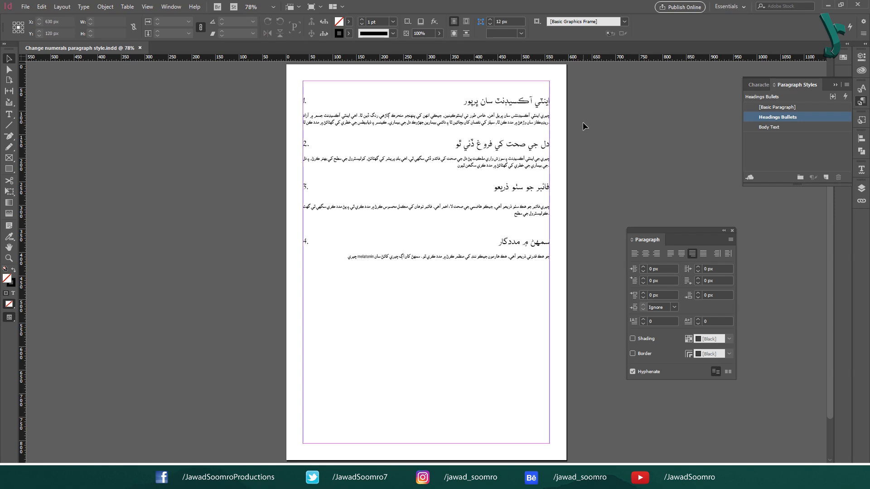
# Switch to InDesign, display its list of scripts, and place it beside the page.
pyautogui.click(167, 7)
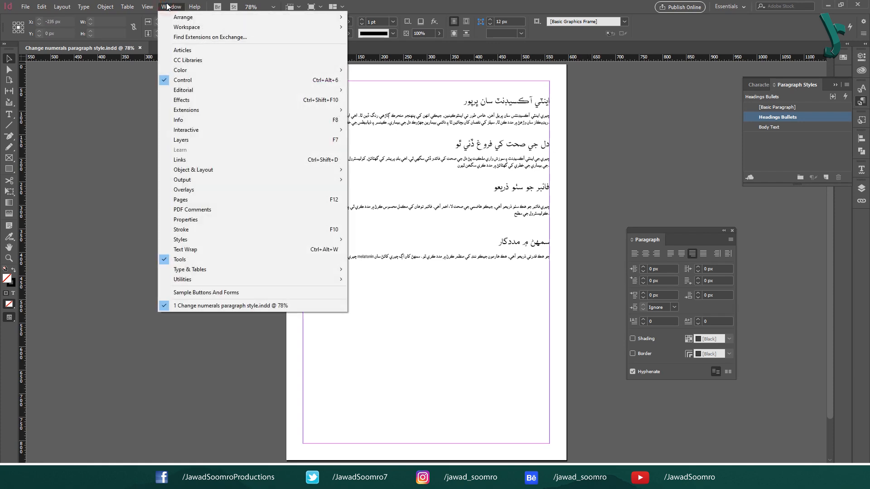
pyautogui.click(244, 281)
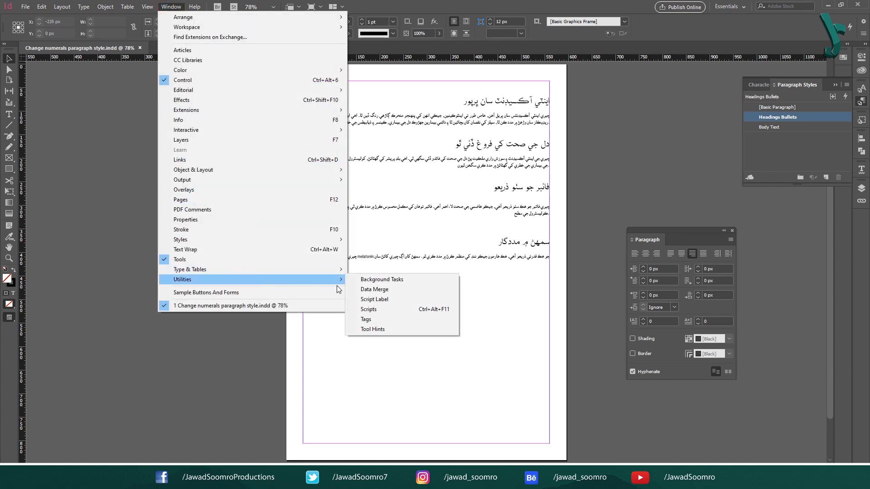
pyautogui.click(451, 313)
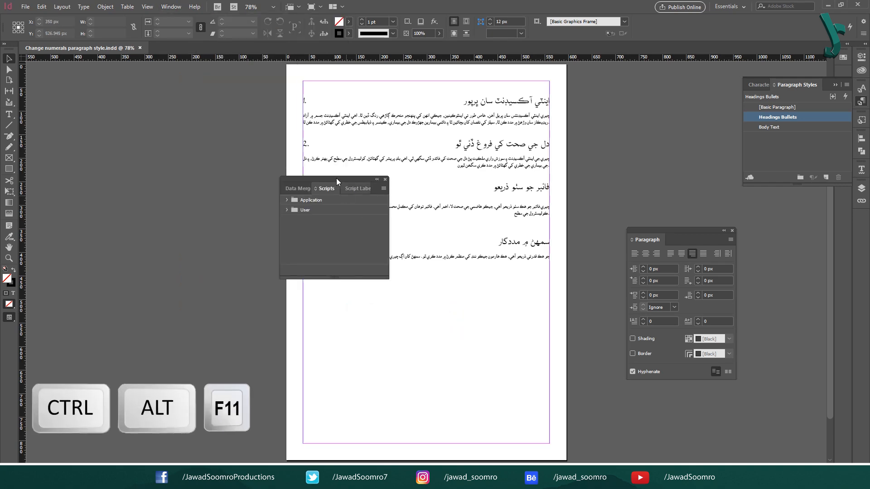
pyautogui.moveTo(336, 178); pyautogui.dragTo(201, 182)
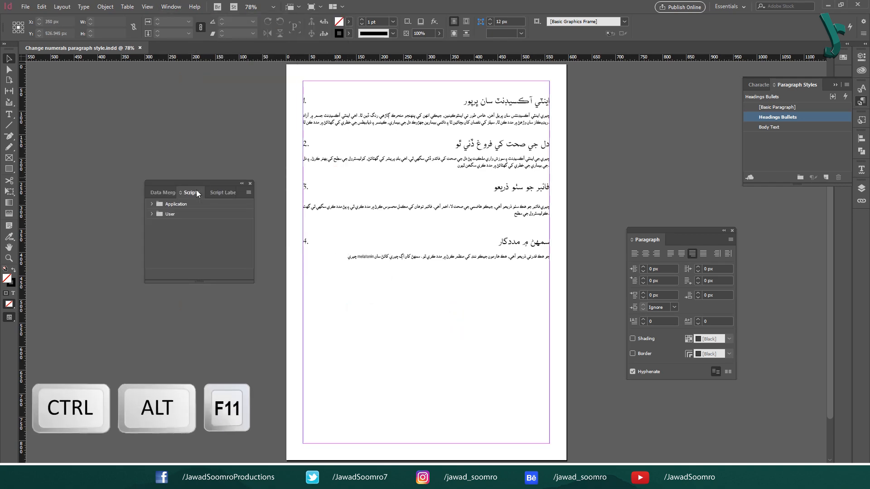
# Expand the application scripts through Samples to JavaScript and locate the installed r2l scripts.
pyautogui.click(151, 204)
pyautogui.click(151, 224)
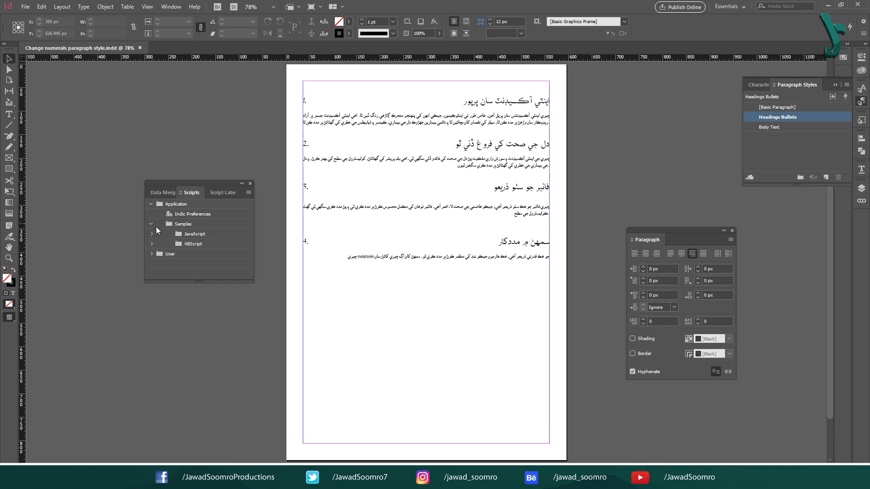
pyautogui.click(151, 233)
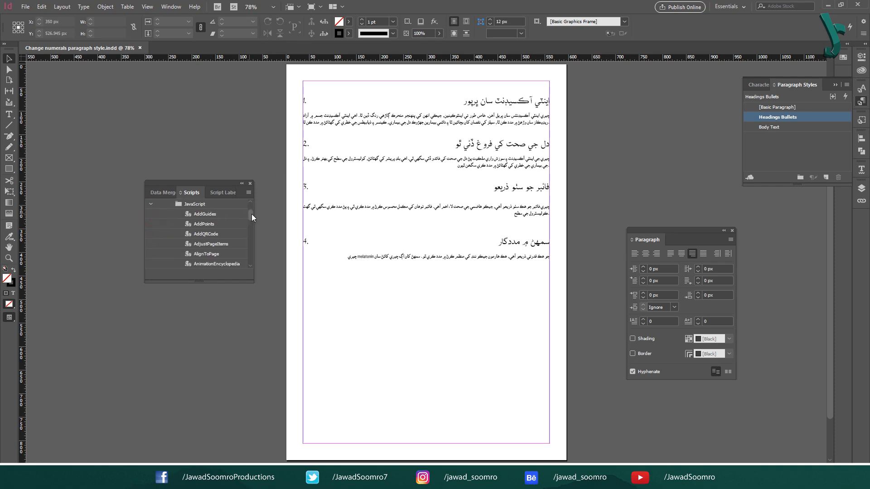
pyautogui.moveTo(251, 214); pyautogui.dragTo(279, 236)
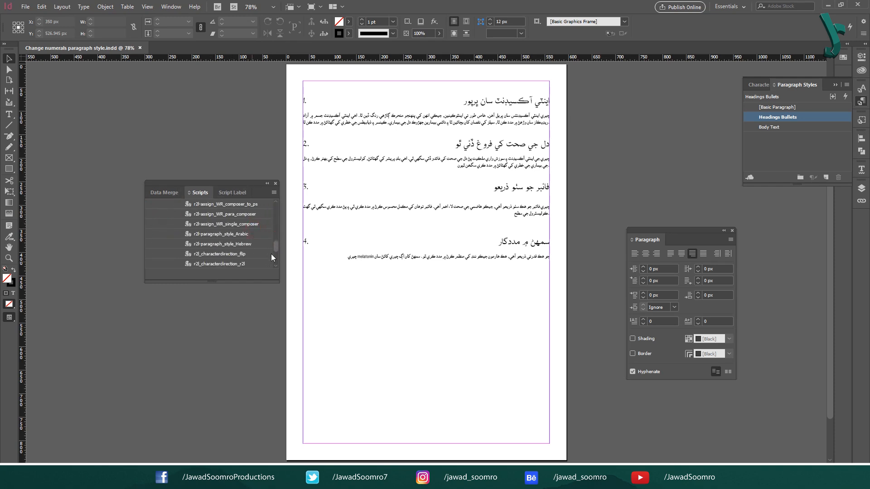
pyautogui.scroll(1, 272, 258)
# Run the r2l-assign_WR_composer_to_ps, r2l-assign_WR_para_composer and r2l-assign_WR_single_composer scripts.
pyautogui.rightClick(209, 224)
pyautogui.click(235, 234)
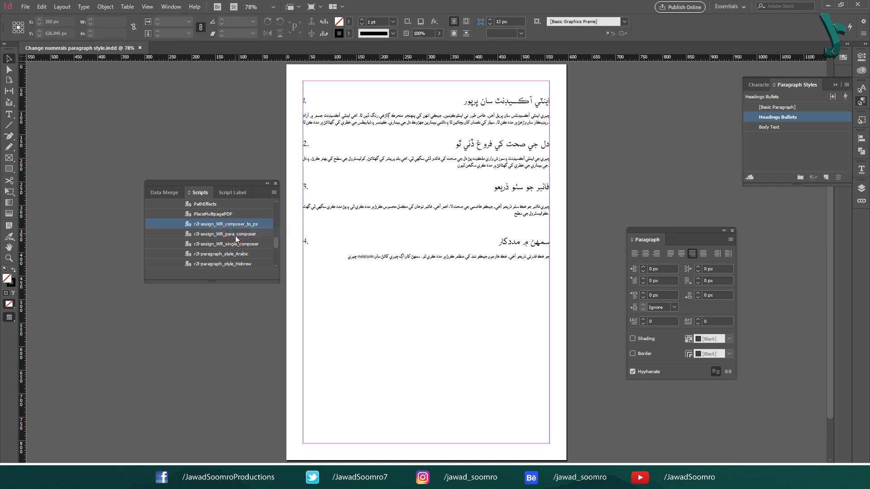
pyautogui.rightClick(218, 232)
pyautogui.click(238, 241)
pyautogui.rightClick(229, 245)
pyautogui.click(240, 251)
# Check the commands offered for the r2l_characterdirection_flip, r2l_characterdirection_r2l and r2l_paragraphdirection_flip scripts.
pyautogui.scroll(-1, 236, 247)
pyautogui.rightClick(228, 245)
pyautogui.rightClick(228, 250)
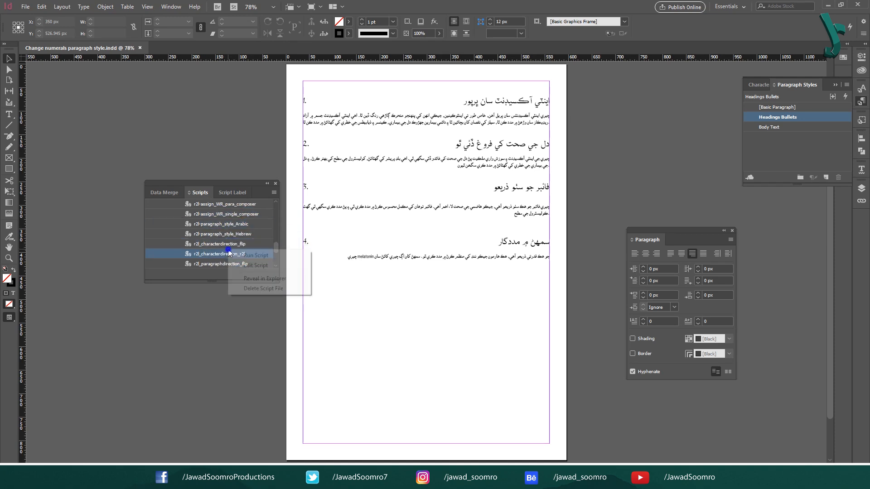
pyautogui.rightClick(236, 262)
# Run the r2l-paragraph_style_Arabic script from the application scripts.
pyautogui.click(277, 248)
pyautogui.moveTo(278, 248); pyautogui.dragTo(275, 246)
pyautogui.rightClick(234, 235)
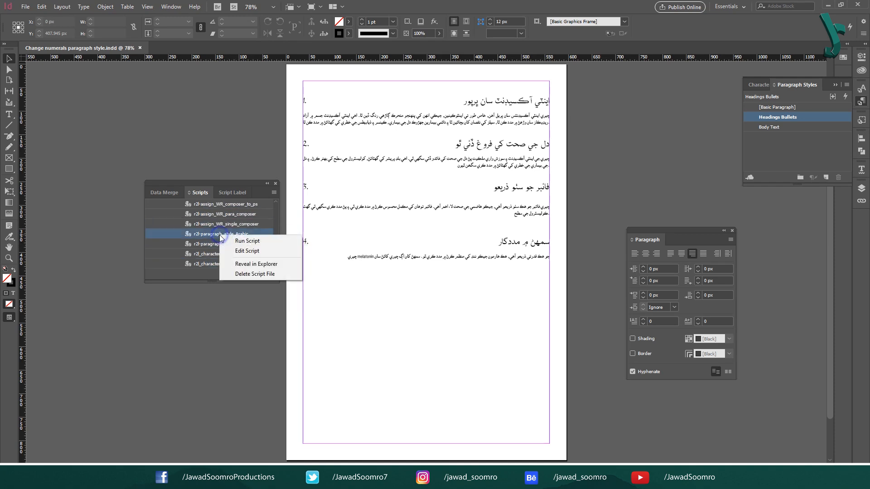
pyautogui.click(245, 241)
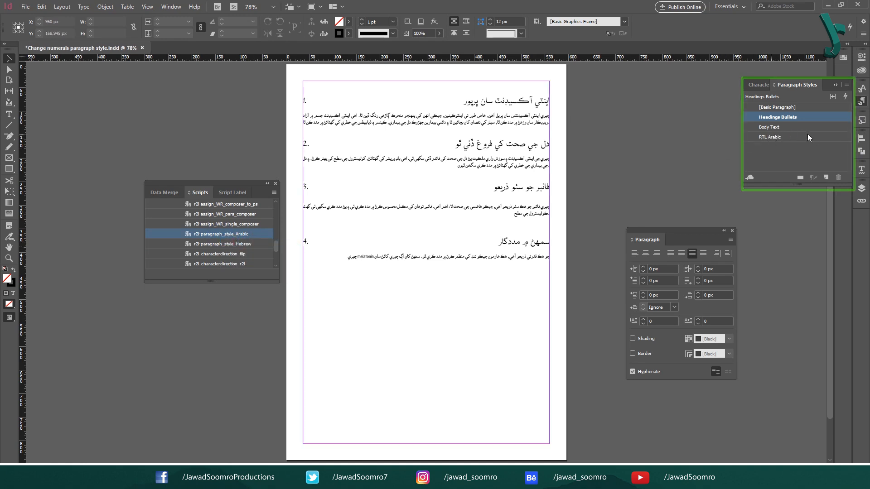
# Apply the RTL Arabic paragraph style to the four headings, ending with nothing selected.
pyautogui.click(775, 137)
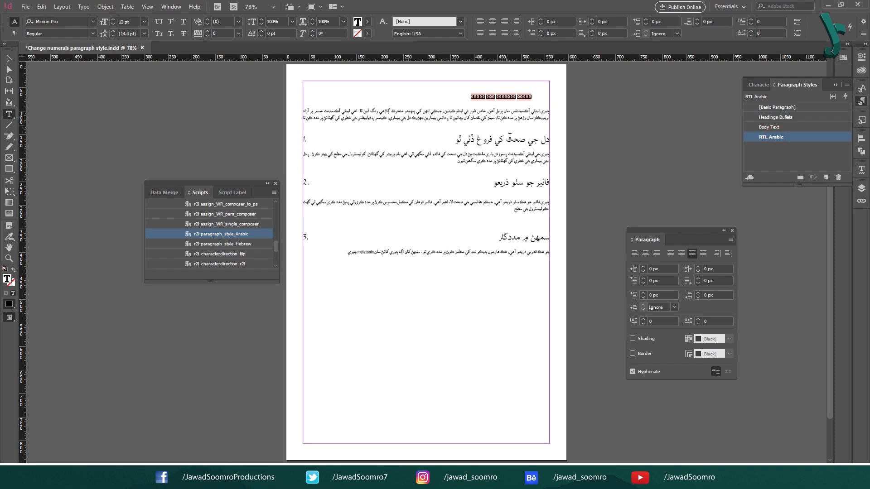
pyautogui.click(775, 136)
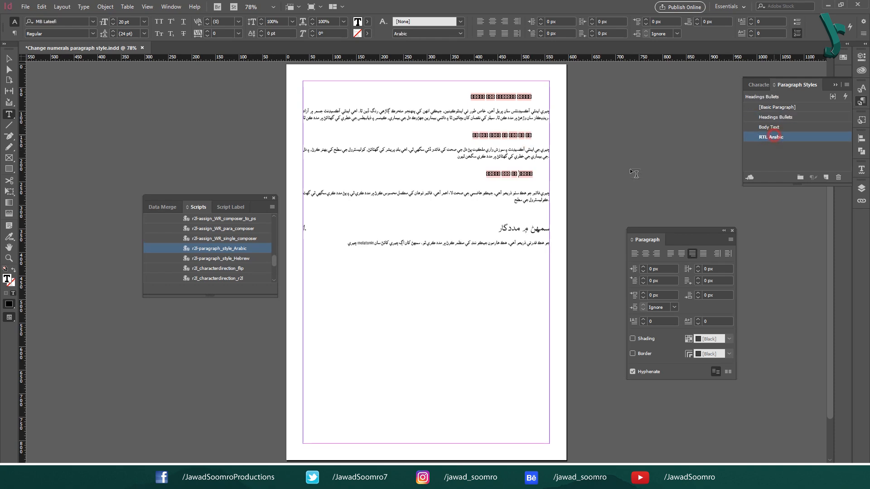
pyautogui.click(519, 227)
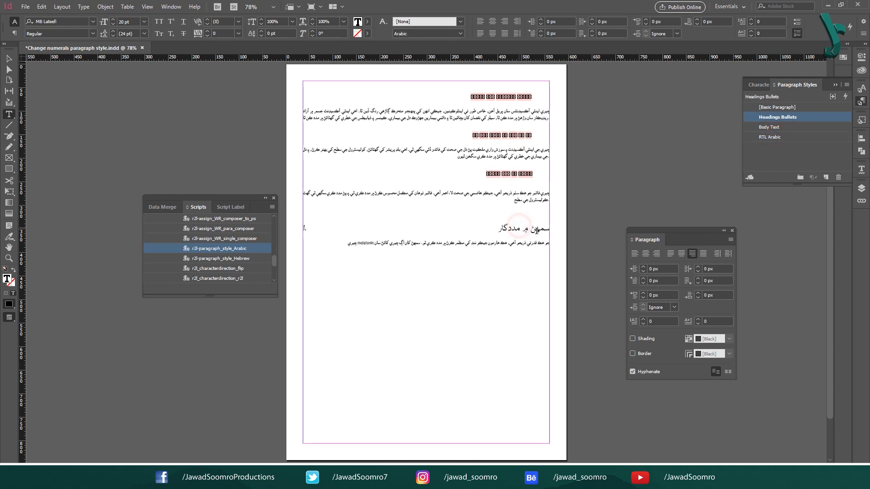
pyautogui.click(780, 136)
pyautogui.press('Escape')
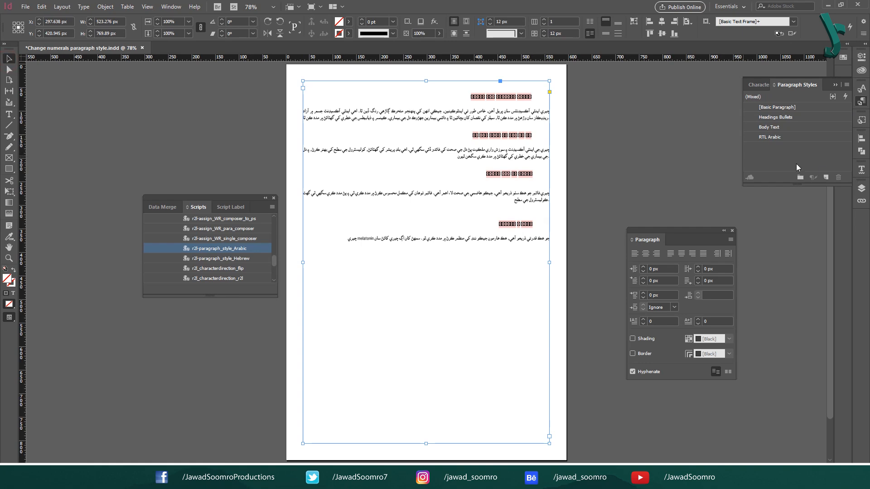
pyautogui.hotkey('ctrl', 'shift', 'a')
# Edit the RTL Arabic paragraph style to use the MB Bhitai Sattar font at 20 pt.
pyautogui.rightClick(771, 137)
pyautogui.click(783, 143)
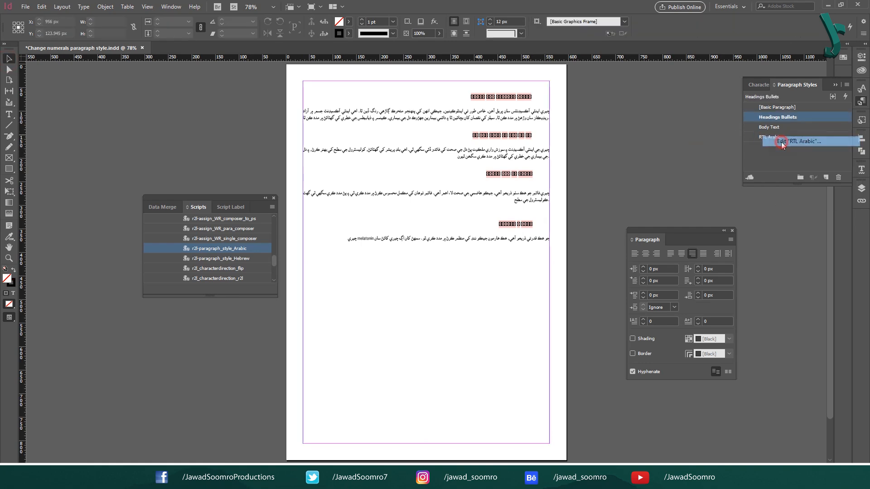
pyautogui.moveTo(426, 86); pyautogui.dragTo(716, 105)
pyautogui.click(612, 136)
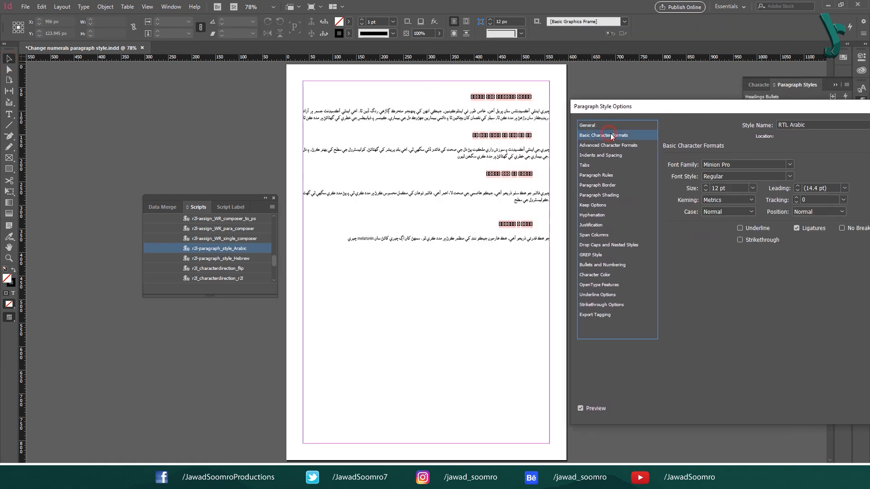
pyautogui.click(747, 166)
pyautogui.write('MB')
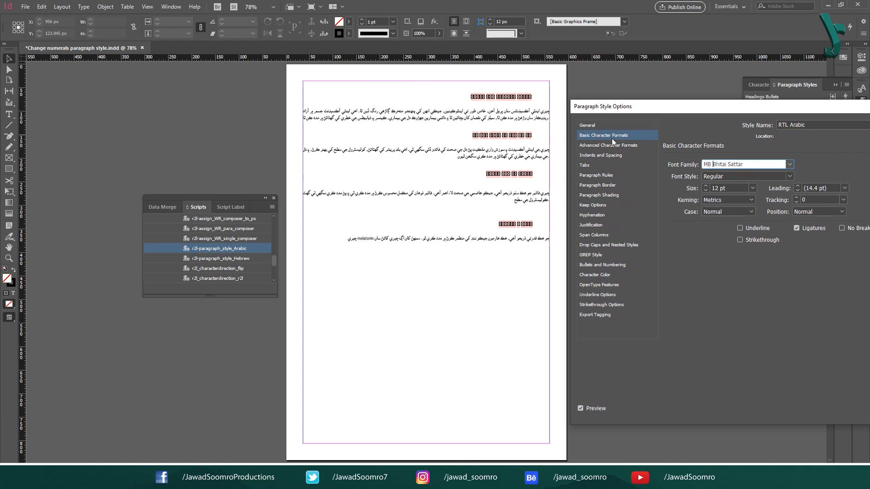
pyautogui.write(' Bh')
pyautogui.press('Tab')
pyautogui.press('Tab')
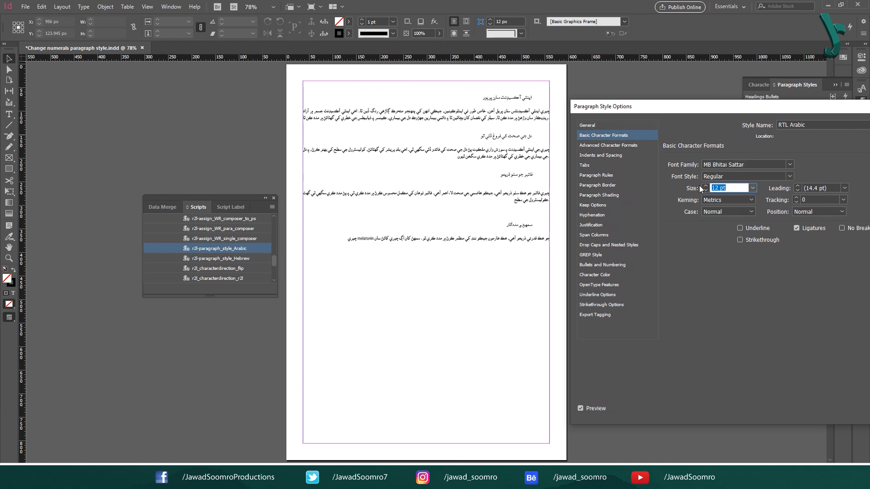
pyautogui.click(705, 186)
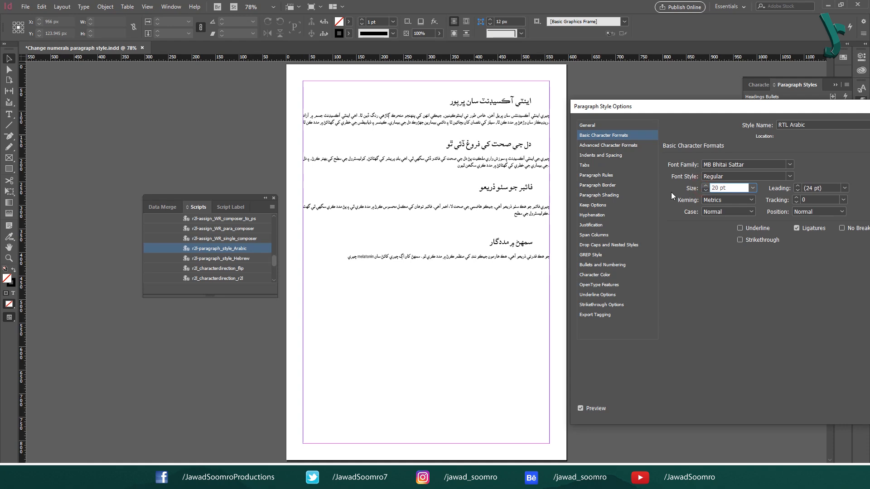
# Set the RTL Arabic style's language to Arabic in its advanced character formats.
pyautogui.click(615, 145)
pyautogui.click(760, 218)
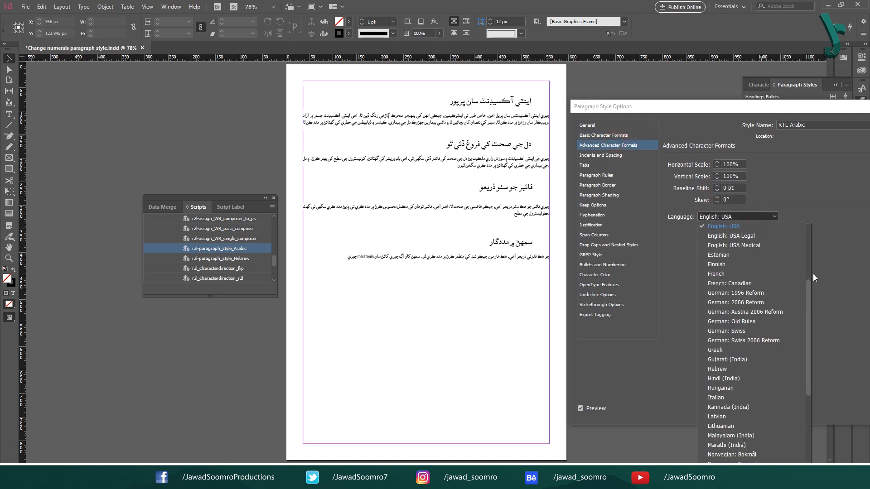
pyautogui.moveTo(813, 274); pyautogui.dragTo(807, 224)
pyautogui.click(755, 238)
# Set the RTL Arabic style's list type to Numbers and save the style changes.
pyautogui.click(626, 245)
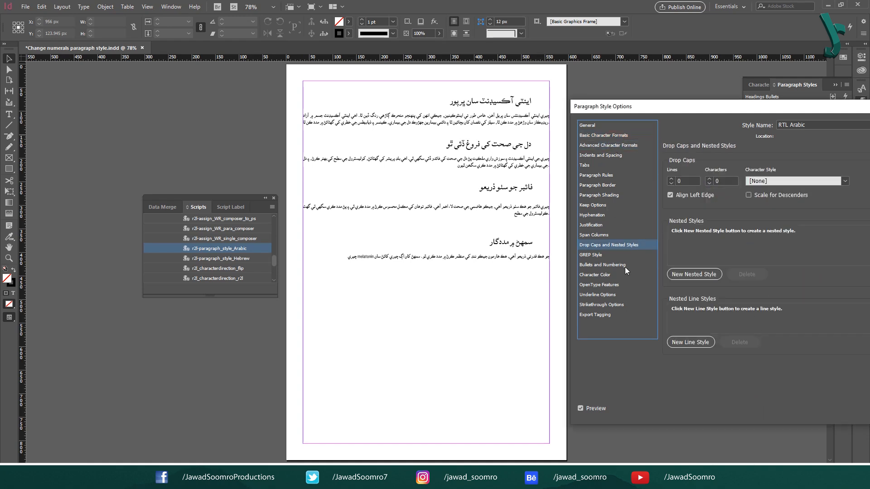
pyautogui.click(624, 265)
pyautogui.click(756, 167)
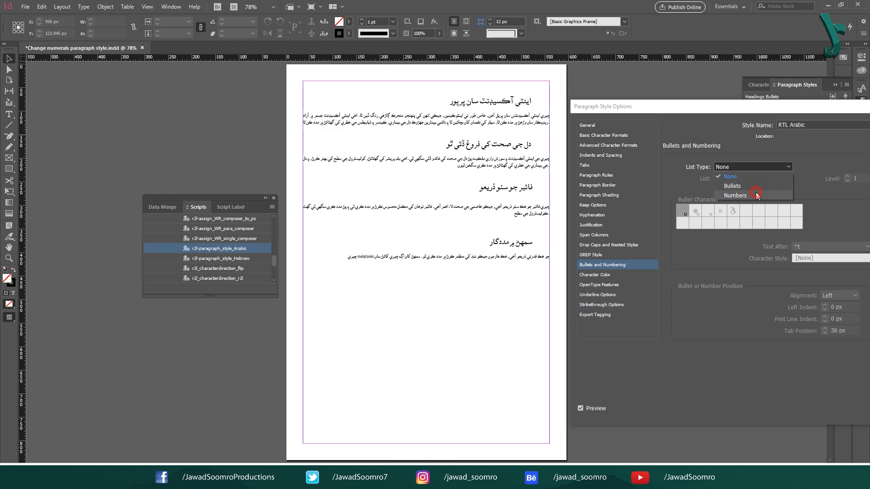
pyautogui.click(736, 195)
pyautogui.moveTo(757, 116); pyautogui.dragTo(634, 117)
pyautogui.click(793, 407)
# Delete the extra blank space between the number and the text in each of the four headings.
pyautogui.press('t')
pyautogui.moveTo(547, 100); pyautogui.dragTo(522, 87)
pyautogui.press('BackSpace')
pyautogui.moveTo(535, 144); pyautogui.dragTo(516, 144)
pyautogui.press('BackSpace')
pyautogui.moveTo(542, 187); pyautogui.dragTo(517, 187)
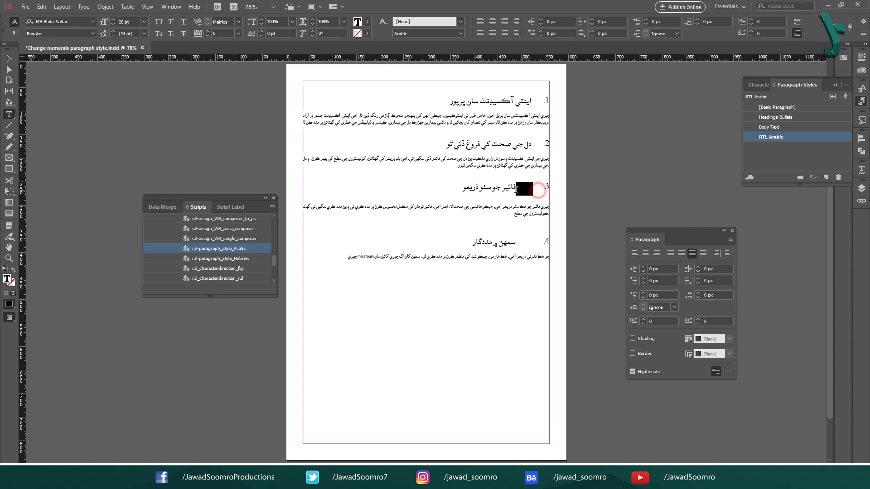
pyautogui.press('BackSpace')
pyautogui.moveTo(543, 241); pyautogui.dragTo(517, 241)
pyautogui.press('BackSpace')
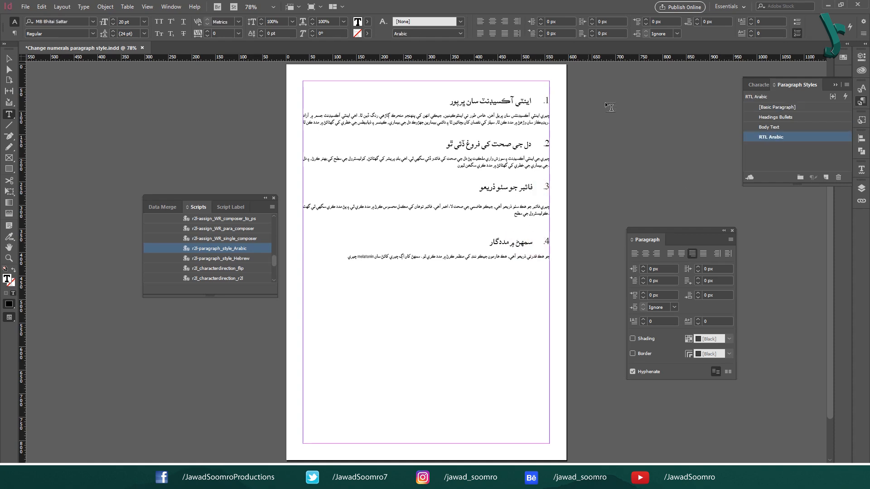
# Deselect the text and run the r2l-paragraph_style_Hebrew script.
pyautogui.press('Escape')
pyautogui.hotkey('ctrl', 'shift', 'a')
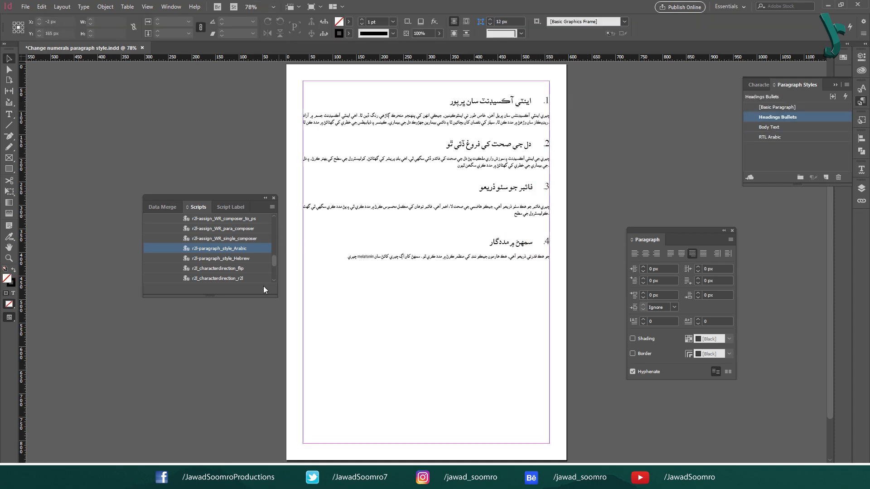
pyautogui.rightClick(248, 258)
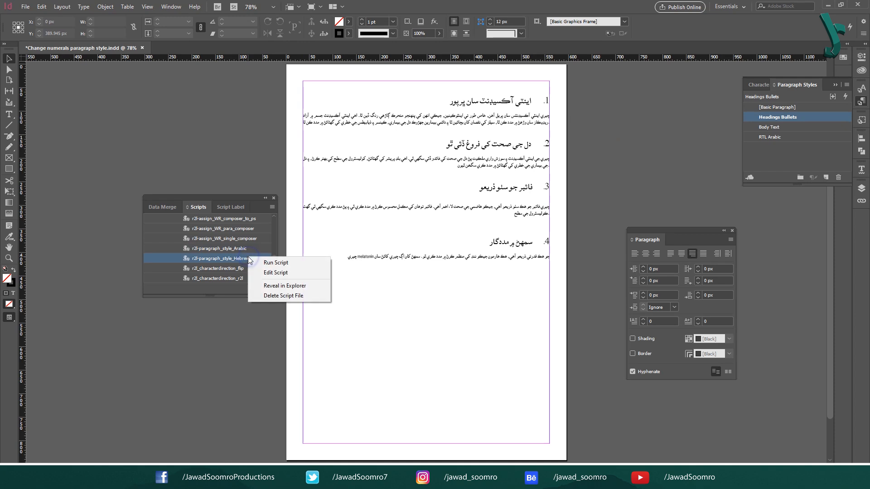
pyautogui.click(272, 263)
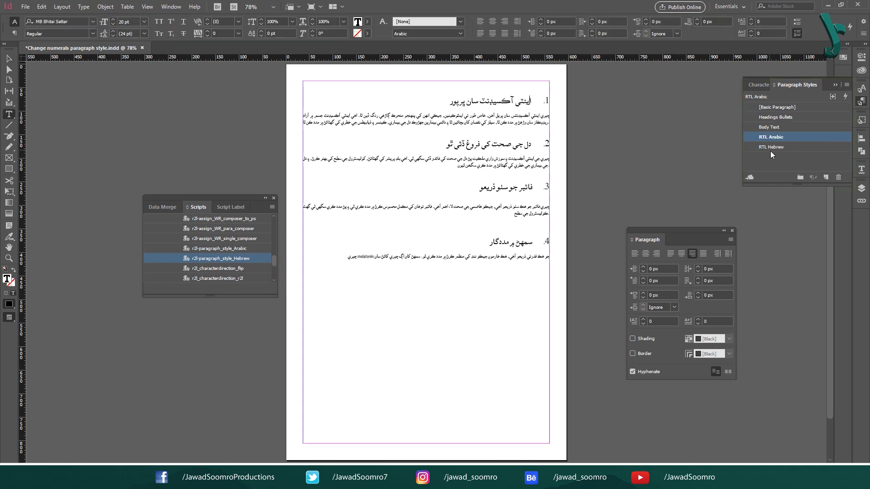
# Apply the RTL Hebrew paragraph style to each of the four headings.
pyautogui.click(771, 149)
pyautogui.click(544, 139)
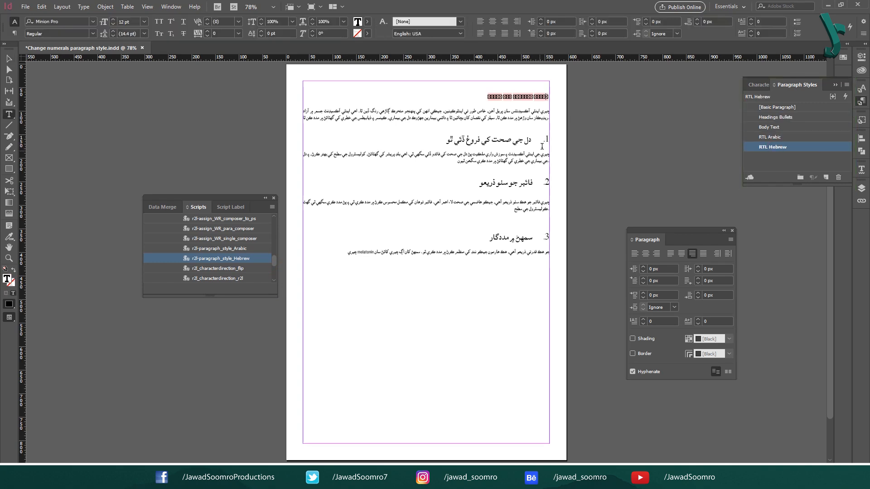
pyautogui.click(777, 150)
pyautogui.click(528, 173)
pyautogui.click(772, 148)
pyautogui.click(519, 229)
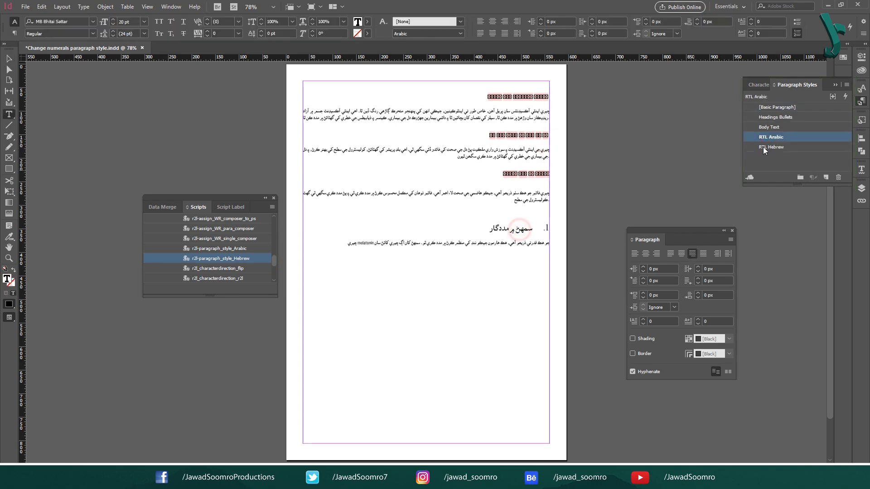
pyautogui.click(766, 148)
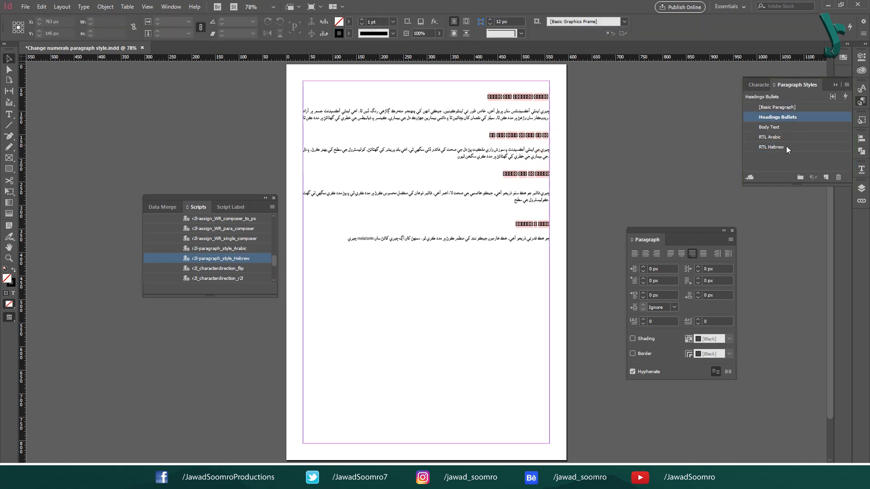
# Edit the RTL Hebrew paragraph style to use the MB Bhitai Sattar font at 20 pt.
pyautogui.rightClick(770, 147)
pyautogui.click(809, 152)
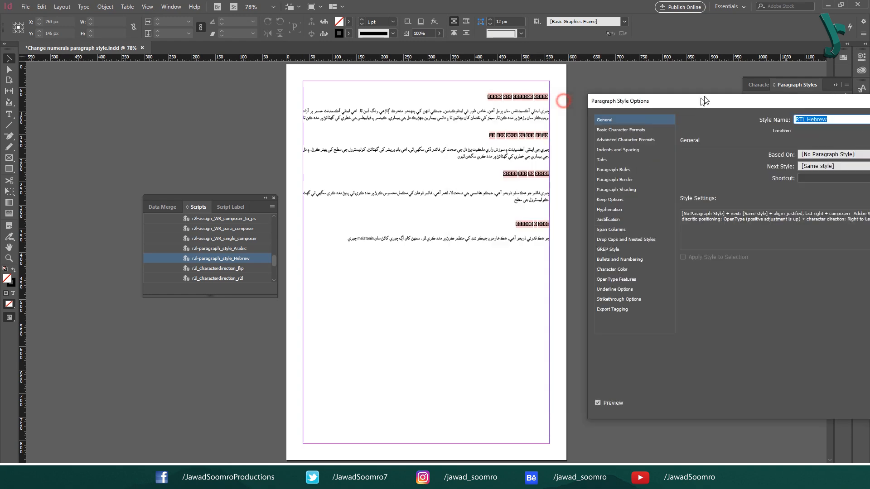
pyautogui.click(610, 134)
pyautogui.click(771, 162)
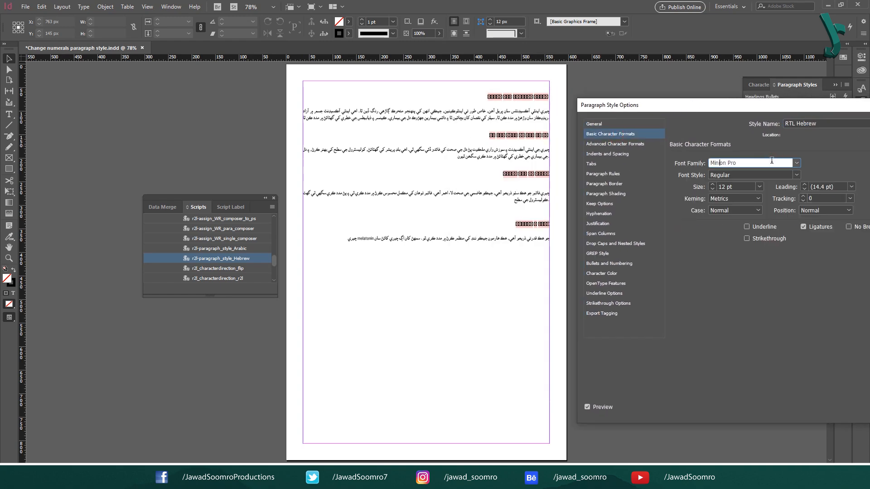
pyautogui.write('MB Bhita')
pyautogui.press('Tab')
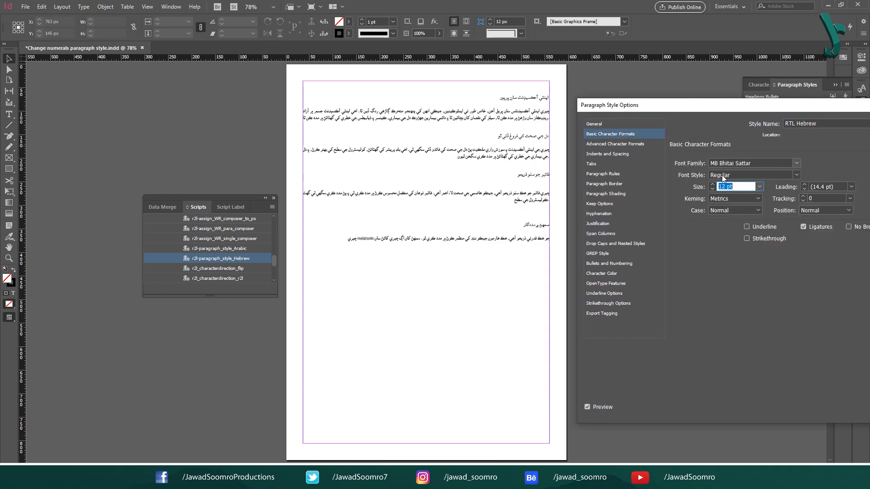
pyautogui.click(713, 184)
pyautogui.click(713, 184)
pyautogui.click(713, 185)
pyautogui.click(713, 184)
pyautogui.click(713, 184)
pyautogui.click(713, 184)
# Set the RTL Hebrew style's language to Arabic in its advanced character formats.
pyautogui.click(607, 144)
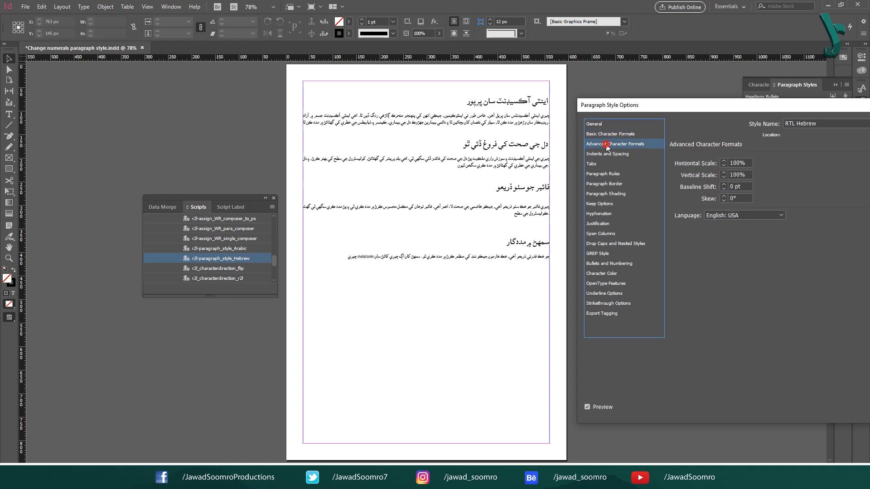
pyautogui.click(761, 215)
pyautogui.scroll(5, 816, 230)
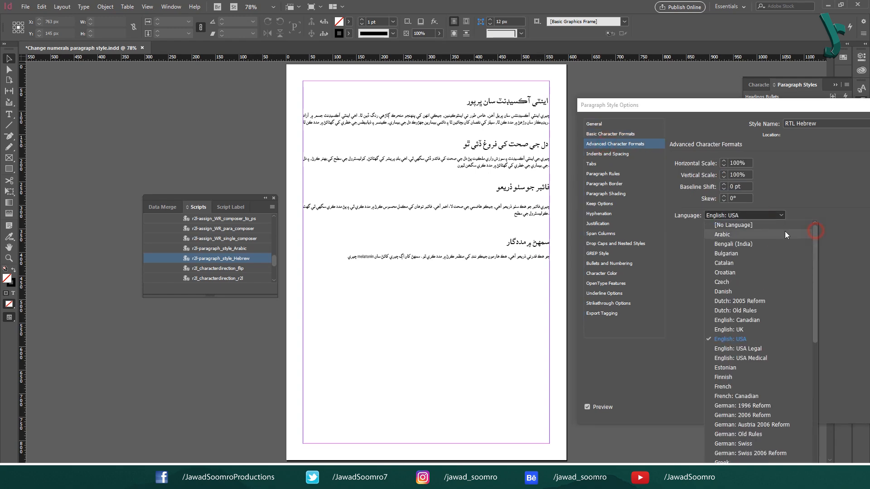
pyautogui.click(776, 232)
# Choose Adobe World-Ready Paragraph Composer in the RTL Hebrew style's justification settings.
pyautogui.click(619, 225)
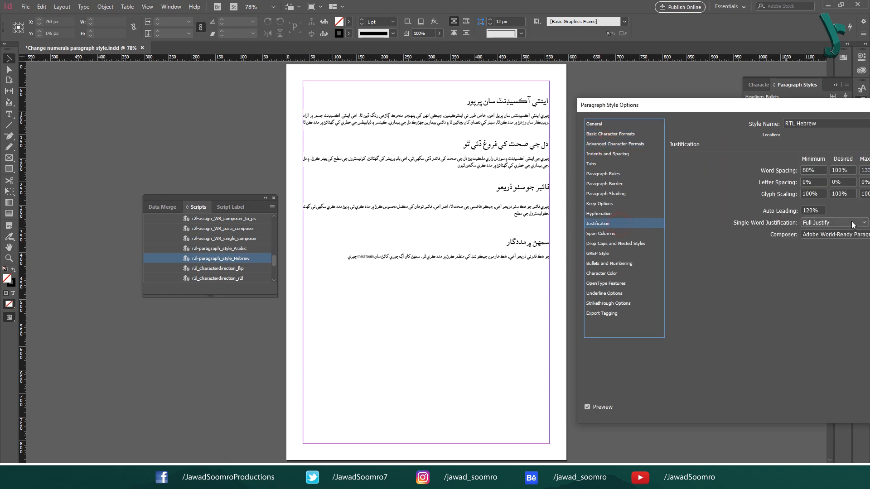
pyautogui.moveTo(760, 106); pyautogui.dragTo(742, 107)
pyautogui.click(790, 237)
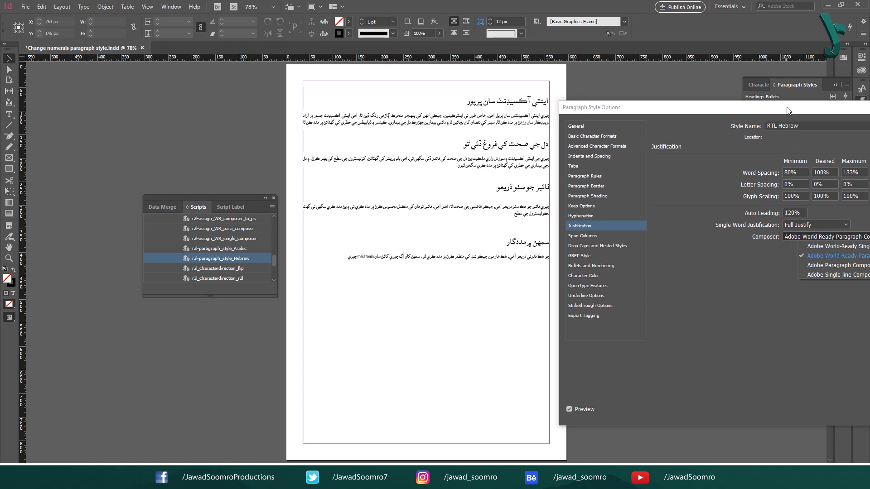
pyautogui.click(789, 108)
pyautogui.moveTo(794, 112); pyautogui.dragTo(734, 105)
pyautogui.click(777, 229)
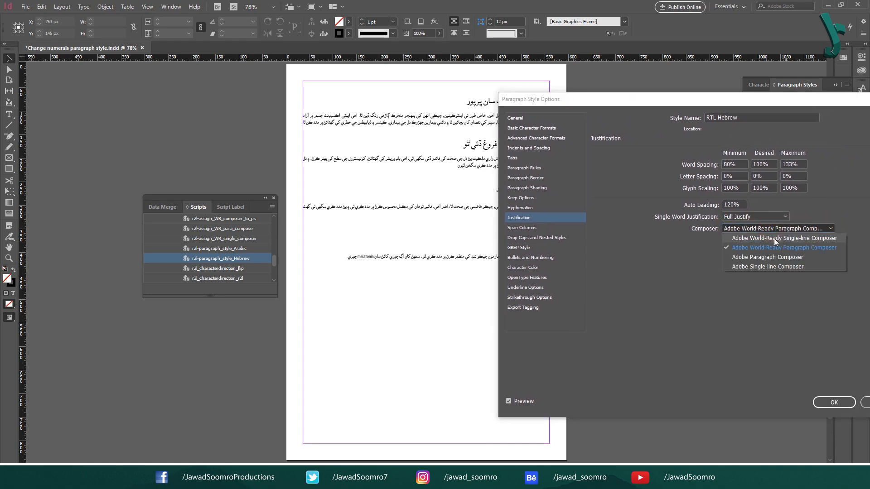
pyautogui.click(779, 249)
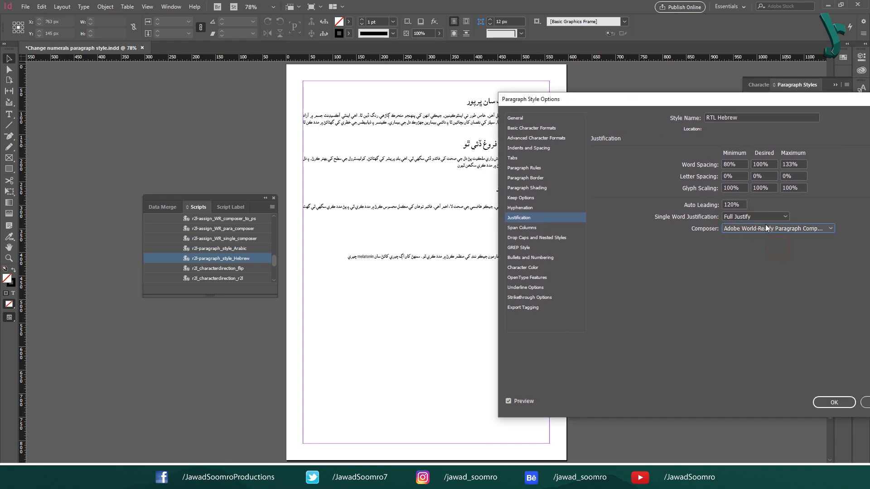
# Give the RTL Hebrew style a Numbers list with Right number alignment and save the style changes.
pyautogui.click(544, 258)
pyautogui.click(653, 160)
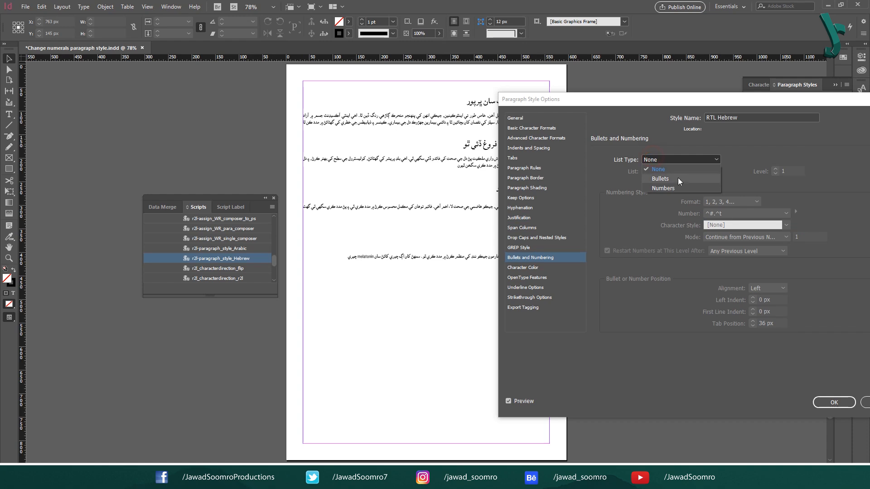
pyautogui.click(681, 187)
pyautogui.click(760, 288)
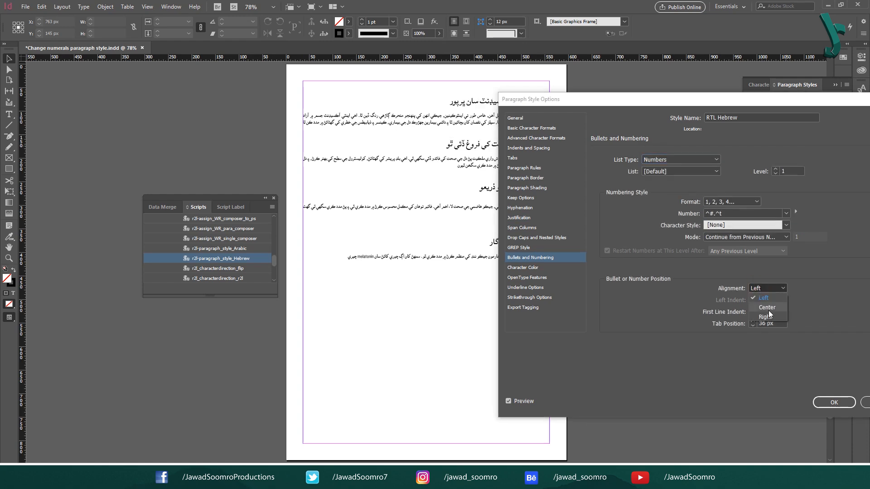
pyautogui.click(769, 320)
pyautogui.click(827, 401)
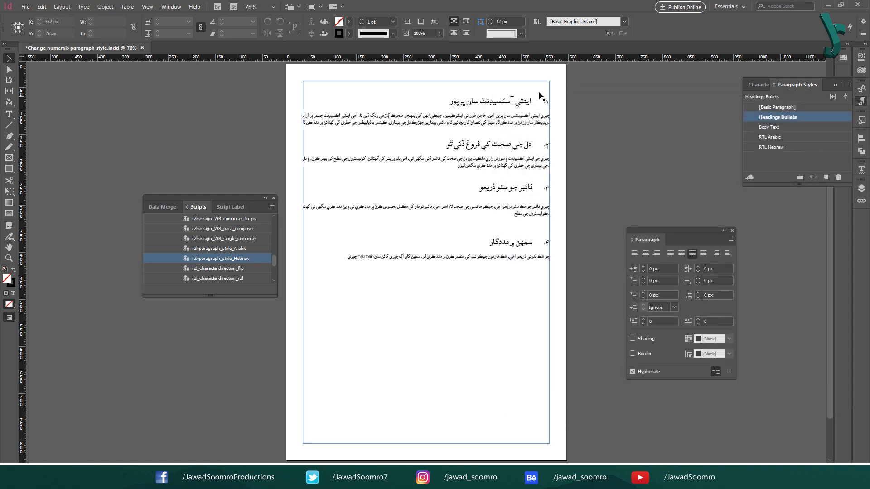
# Check the numerals and text direction of the numbered headings on the page by selecting parts of their text.
pyautogui.doubleClick(535, 104)
pyautogui.moveTo(462, 102); pyautogui.dragTo(563, 112)
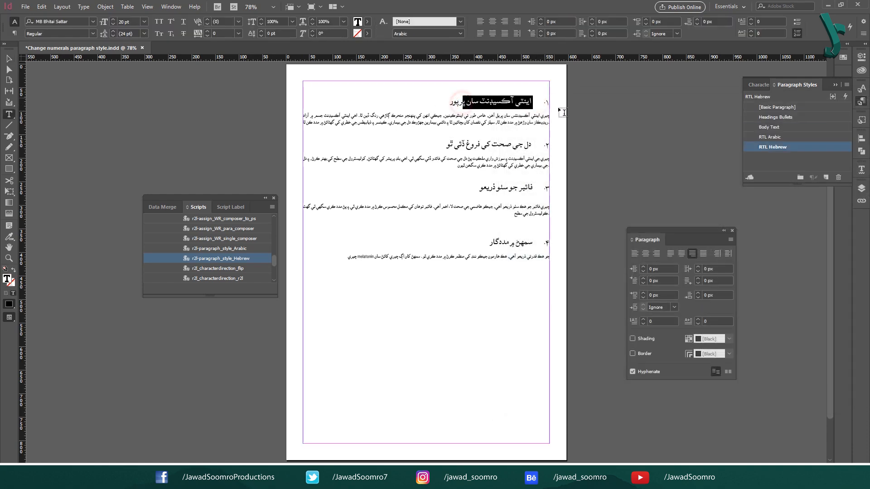
pyautogui.click(510, 156)
pyautogui.moveTo(508, 188); pyautogui.dragTo(533, 188)
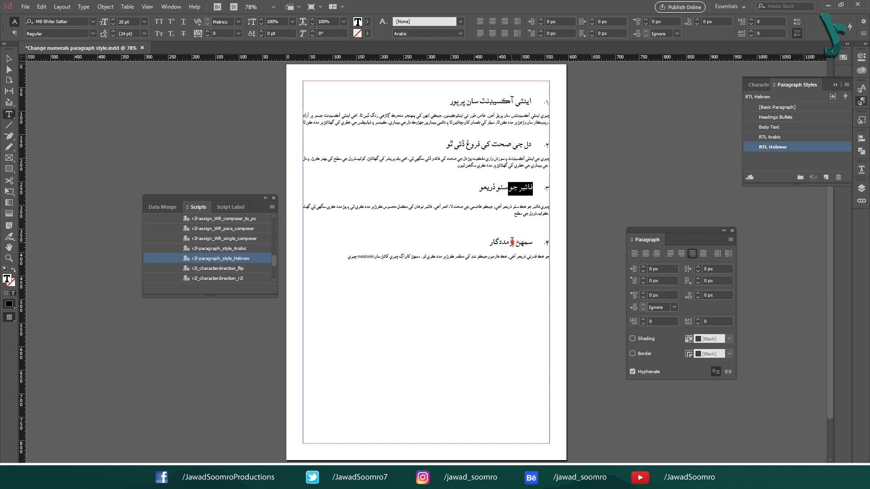
pyautogui.moveTo(512, 241); pyautogui.dragTo(533, 242)
pyautogui.click(8, 61)
pyautogui.click(183, 109)
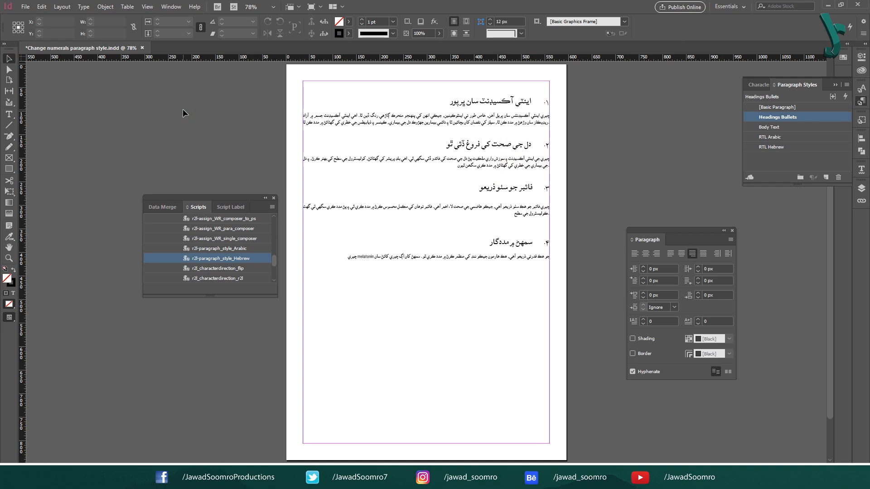
pyautogui.click(366, 155)
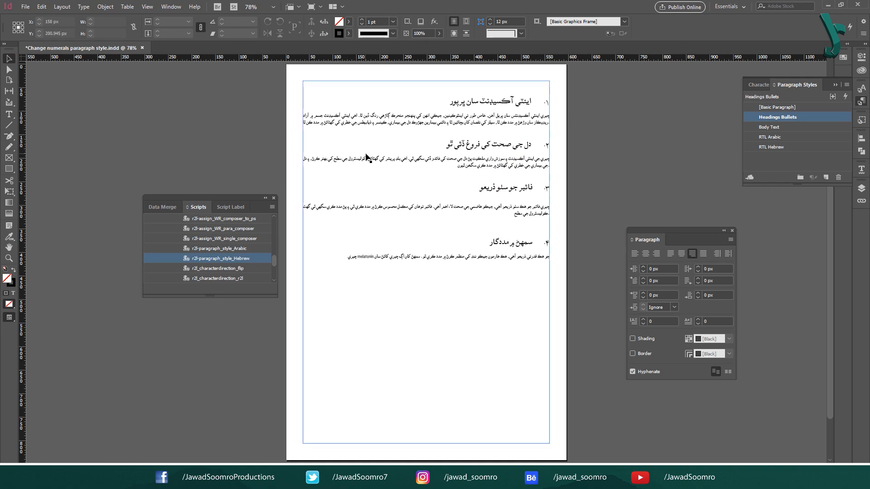
pyautogui.click(703, 157)
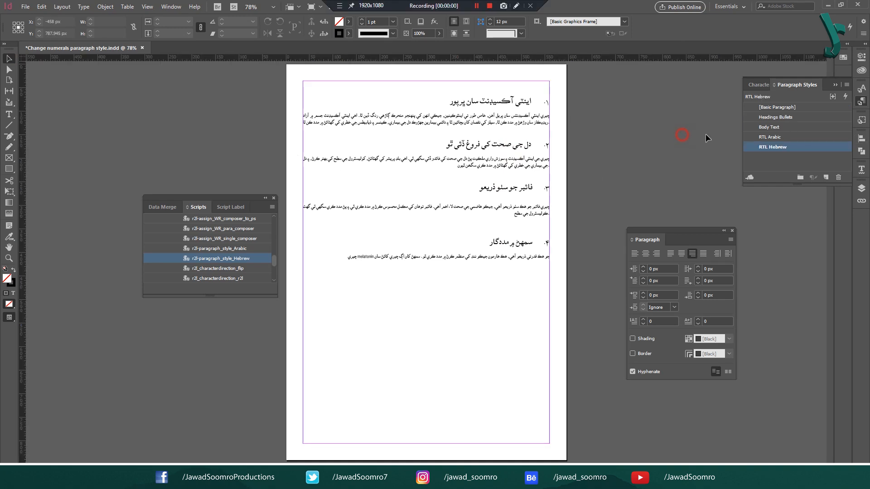
# Edit the RTL Hebrew paragraph style and preview the headings in the MBSania font.
pyautogui.rightClick(787, 148)
pyautogui.click(803, 155)
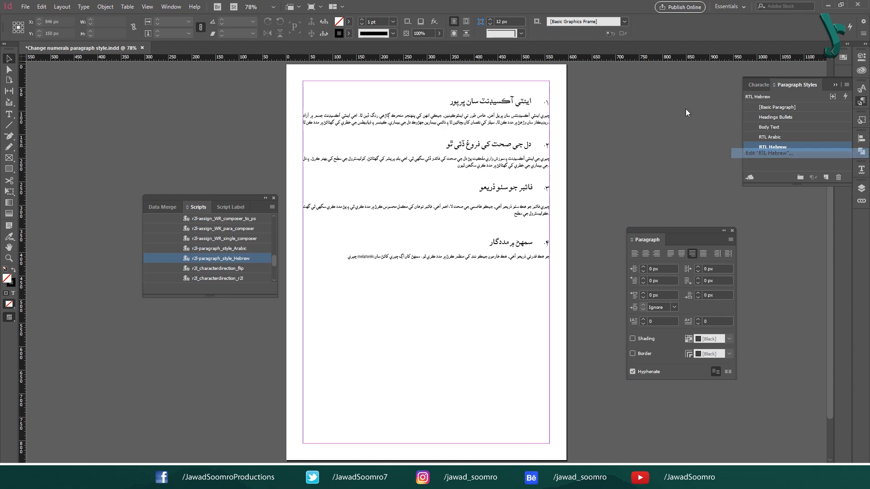
pyautogui.moveTo(601, 64); pyautogui.dragTo(748, 119)
pyautogui.click(600, 148)
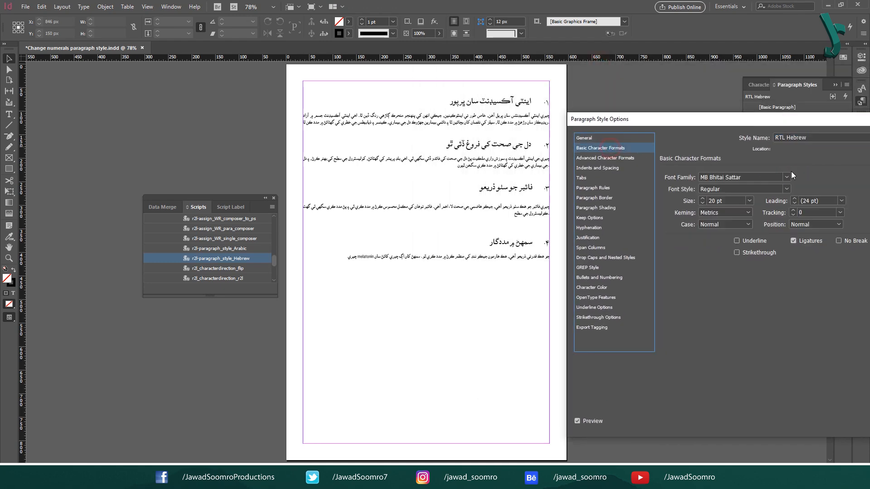
pyautogui.write('MBSania')
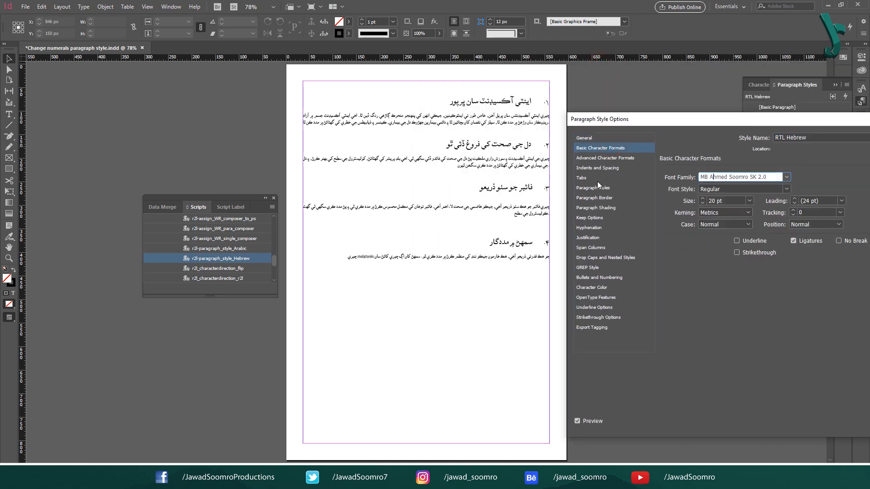
pyautogui.press('Tab')
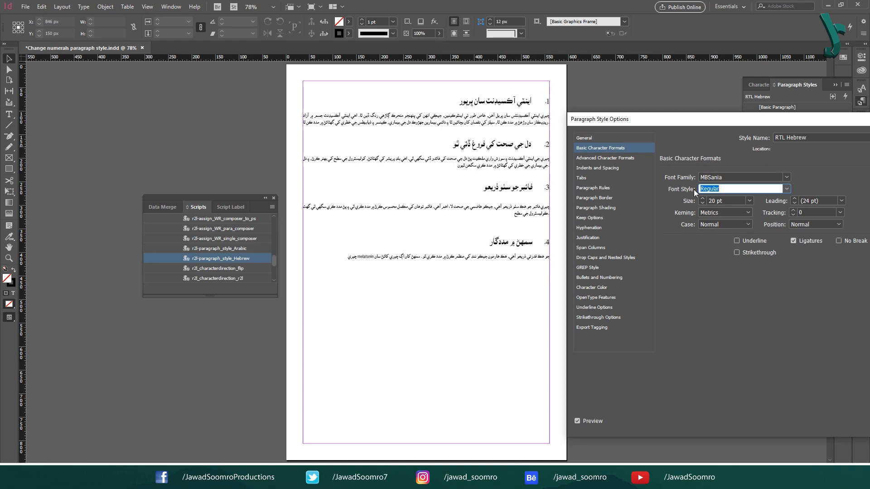
# Try the MBBismallahUC and MB Supreen Shabir Kumbhar 2.0 fonts for the RTL Hebrew style.
pyautogui.click(787, 177)
pyautogui.click(737, 262)
pyautogui.click(786, 178)
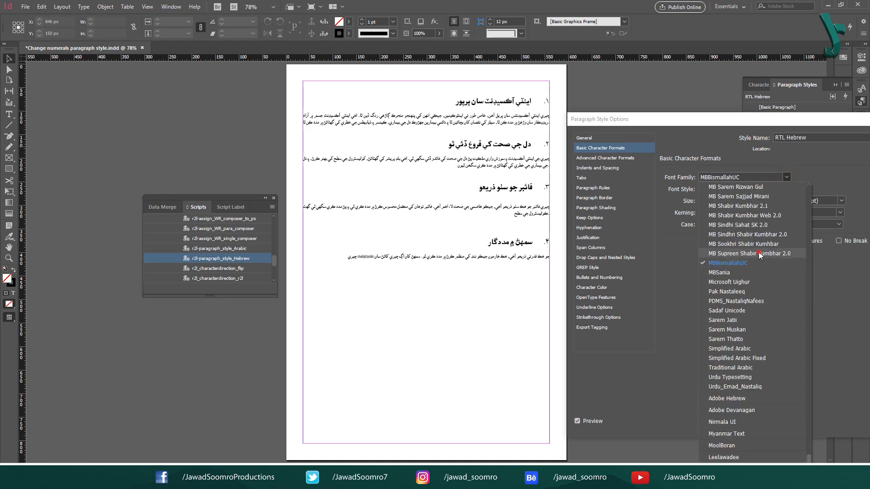
pyautogui.click(759, 254)
# Try the MB Sarem Sajjad Mirani and MB Sindhri Shabir Kumbhar 2.0 fonts for the RTL Hebrew style.
pyautogui.click(787, 178)
pyautogui.click(771, 197)
pyautogui.click(787, 177)
pyautogui.scroll(2, 808, 189)
pyautogui.click(755, 239)
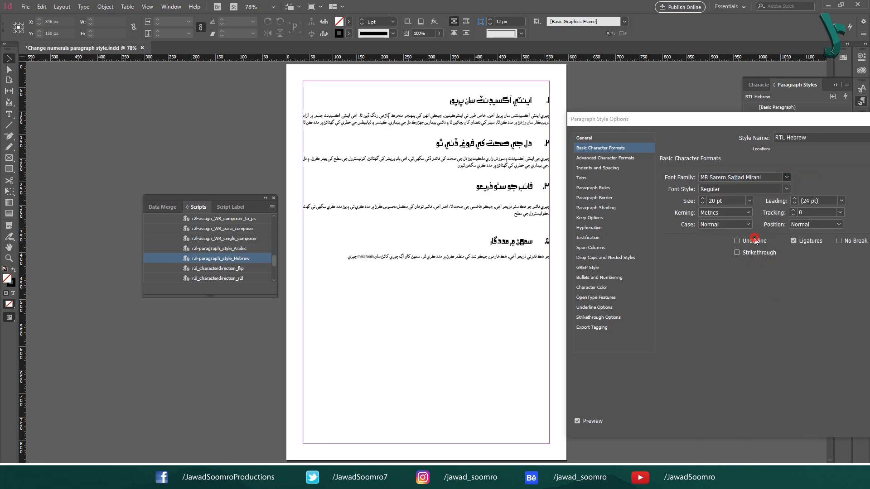
pyautogui.click(787, 177)
pyautogui.click(774, 281)
# Set the RTL Hebrew style's font back to MB Bhitai Sattar and close the style options without saving.
pyautogui.click(787, 178)
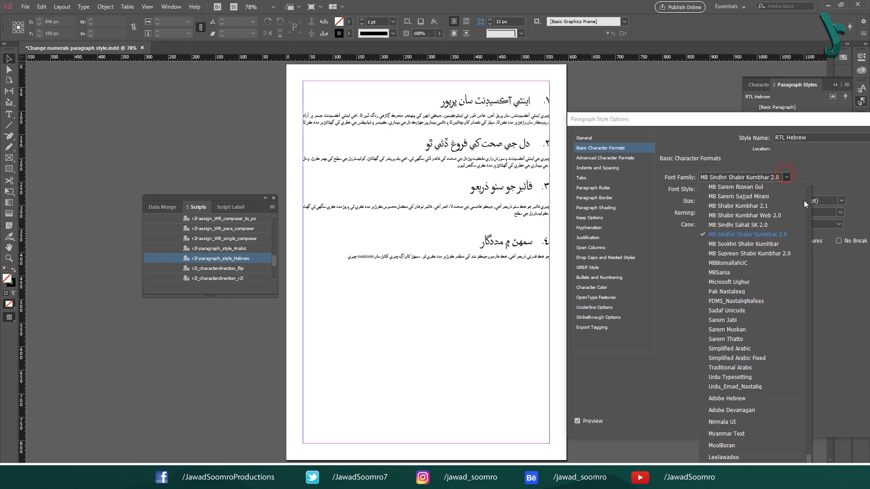
pyautogui.scroll(5, 809, 183)
pyautogui.click(753, 216)
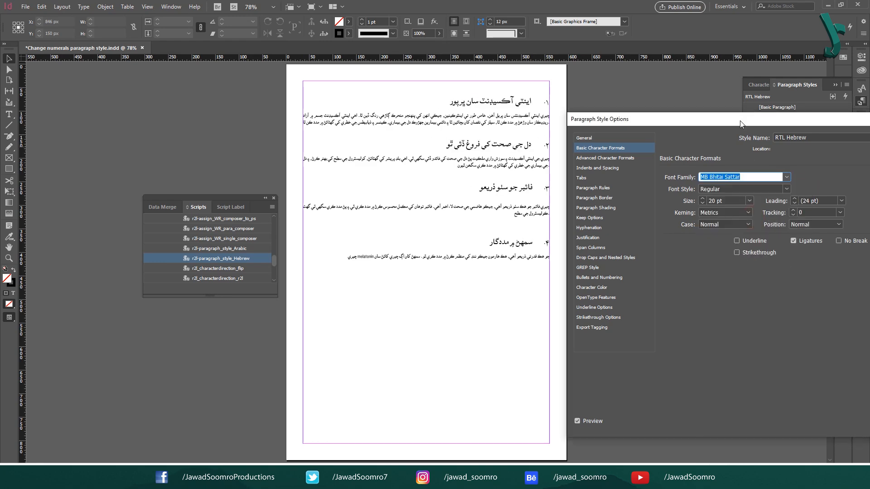
pyautogui.moveTo(741, 122); pyautogui.dragTo(519, 97)
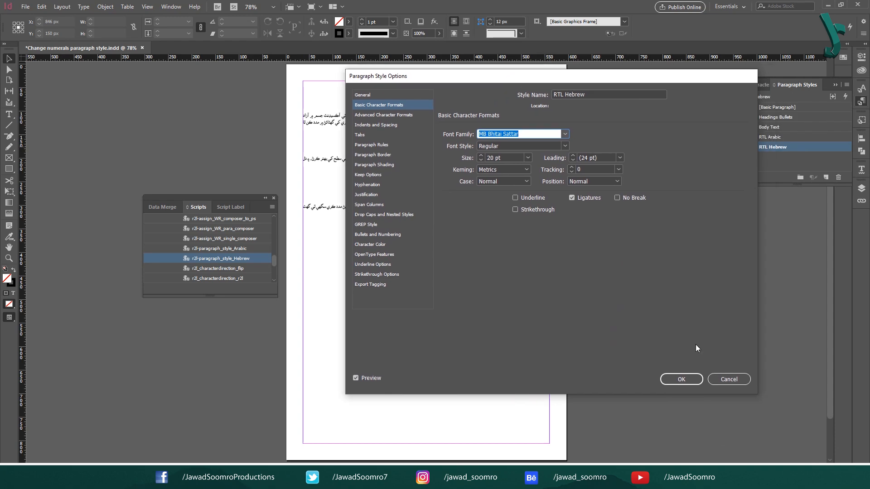
pyautogui.click(727, 380)
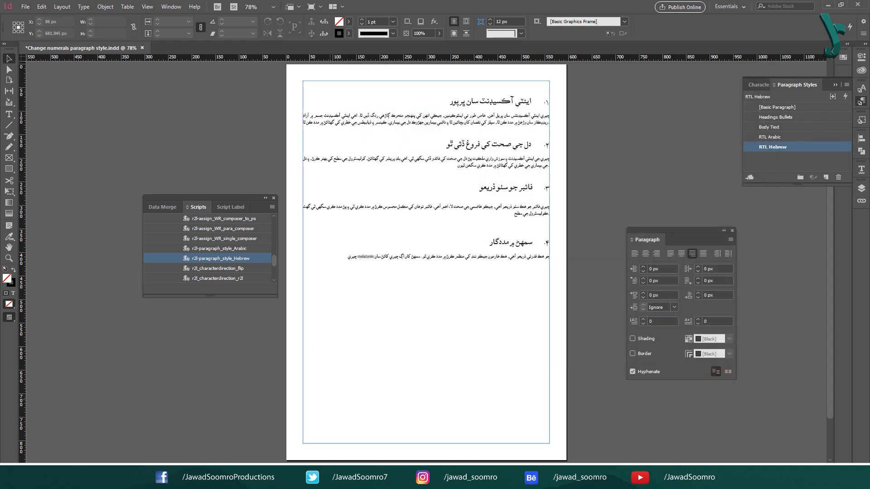
# Copy the first heading with its paragraph and paste it into Google's Sindhi-to-Urdu translator in the browser.
pyautogui.doubleClick(304, 123)
pyautogui.moveTo(301, 121); pyautogui.dragTo(533, 102)
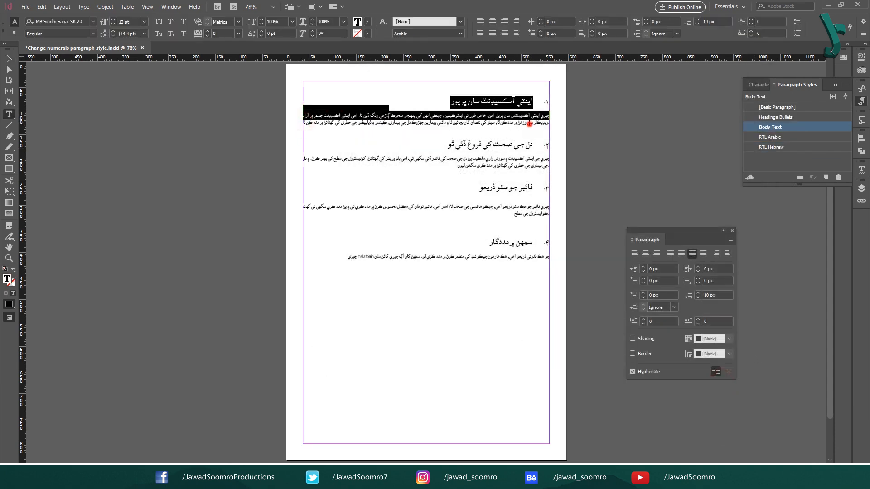
pyautogui.click(529, 123)
pyautogui.moveTo(305, 128); pyautogui.dragTo(547, 94)
pyautogui.hotkey('ctrl', 'c')
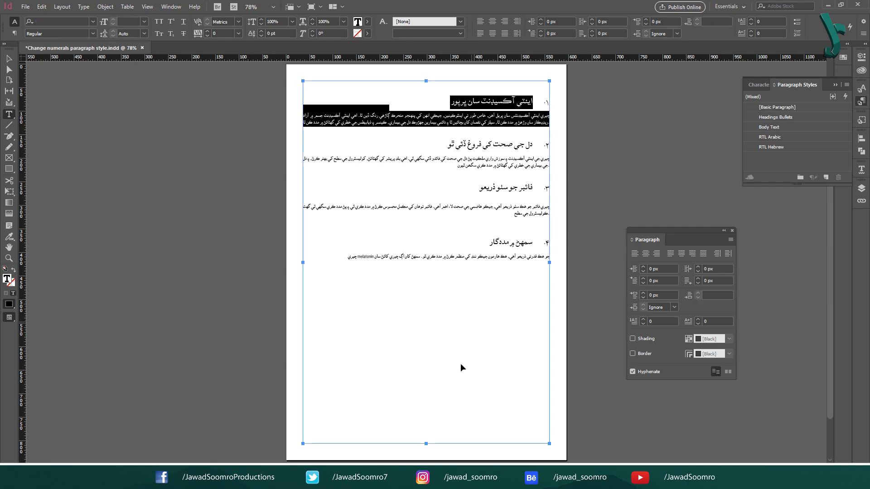
pyautogui.click(342, 476)
pyautogui.hotkey('ctrl', 'v')
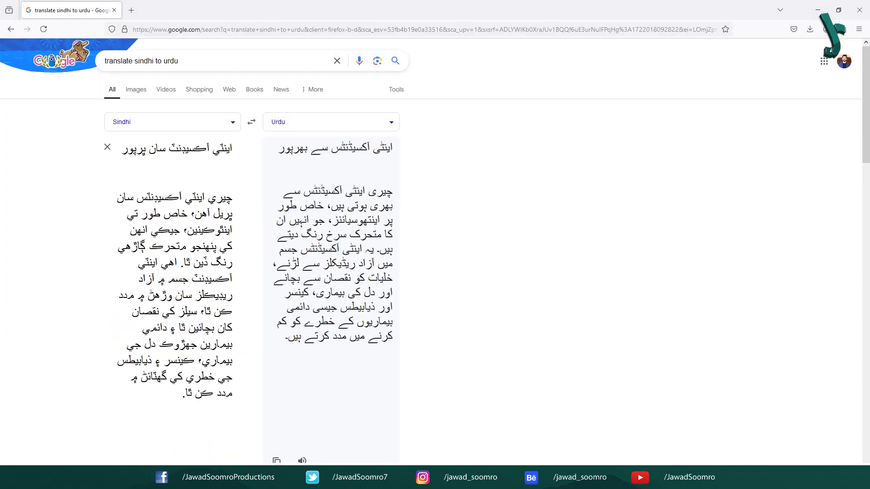
# Switch back to InDesign, set the keyboard language to Urdu (Pakistan) and draw a margin-wide text frame over the page's upper half.
pyautogui.hotkey('alt', 'Tab')
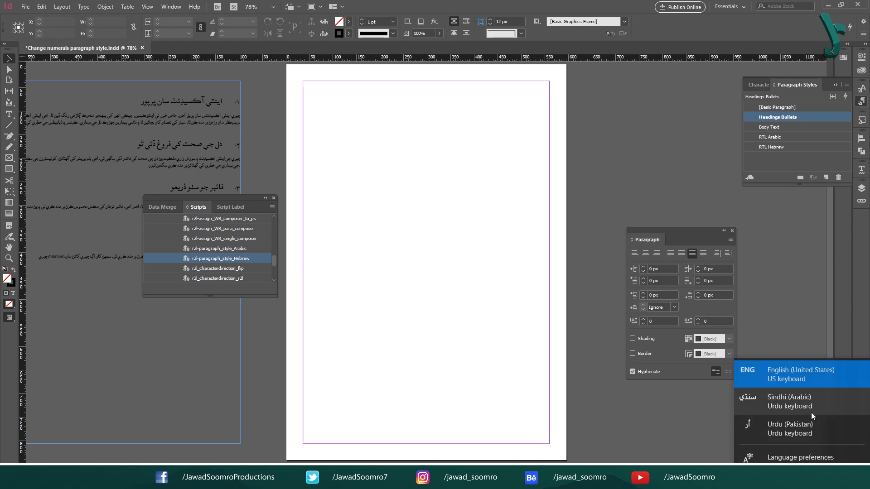
pyautogui.click(805, 420)
pyautogui.click(9, 114)
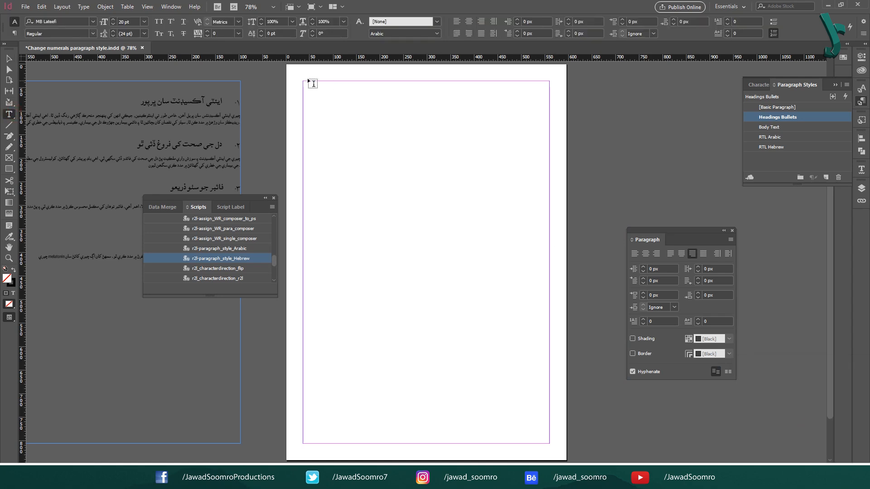
pyautogui.moveTo(303, 82); pyautogui.dragTo(549, 290)
# Copy the Urdu translation from the browser into the new text frame and remove the empty line between heading and paragraph.
pyautogui.hotkey('alt', 'Tab')
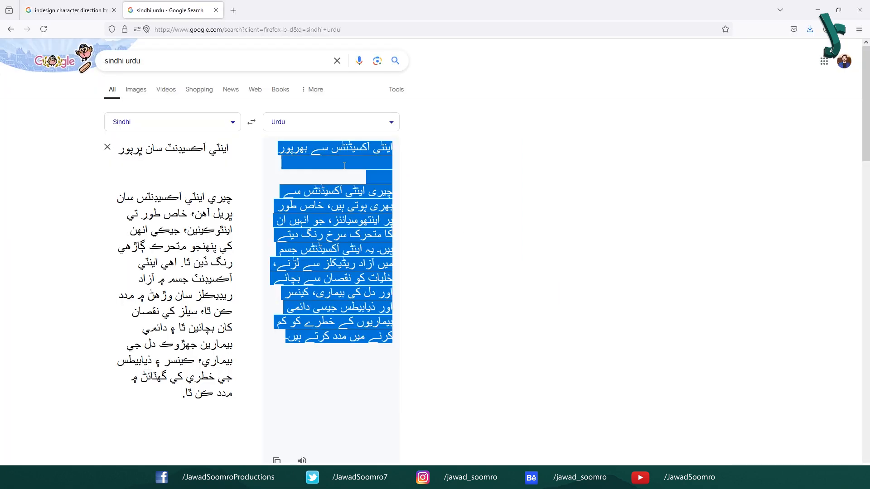
pyautogui.rightClick(388, 148)
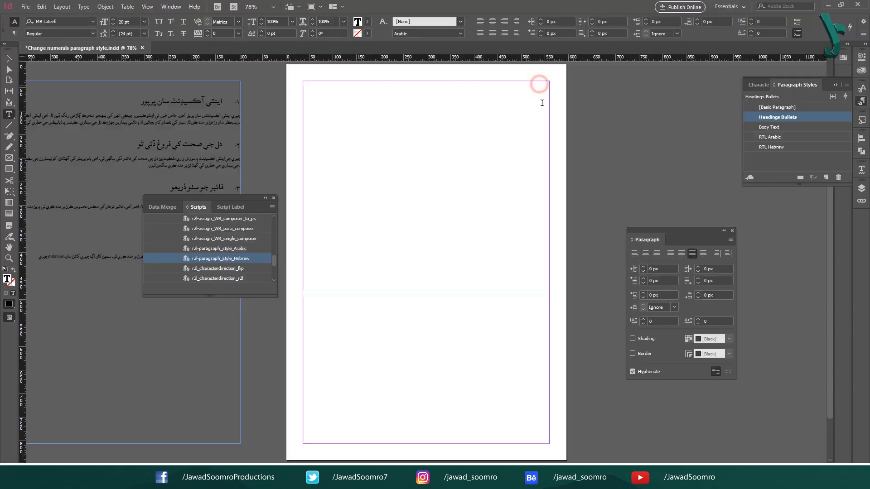
pyautogui.click(408, 155)
pyautogui.hotkey('alt', 'Tab')
pyautogui.hotkey('ctrl', 'v')
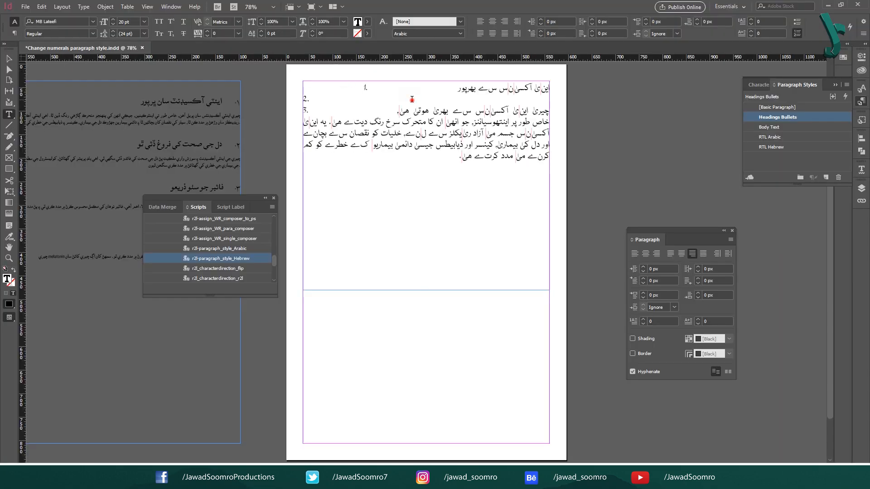
pyautogui.press('BackSpace')
pyautogui.press('Escape')
# Duplicate the RTL Hebrew and Body Text paragraph styles, keeping the default copy settings.
pyautogui.rightClick(786, 147)
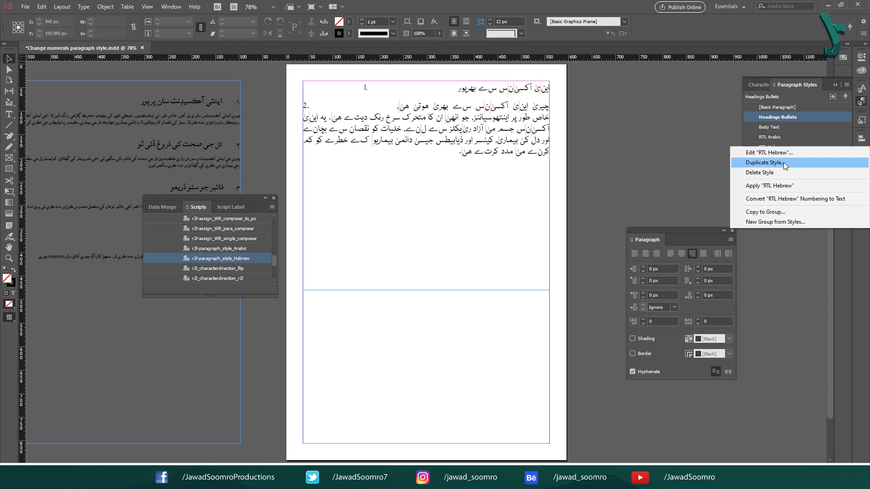
pyautogui.click(764, 162)
pyautogui.click(682, 381)
pyautogui.rightClick(771, 127)
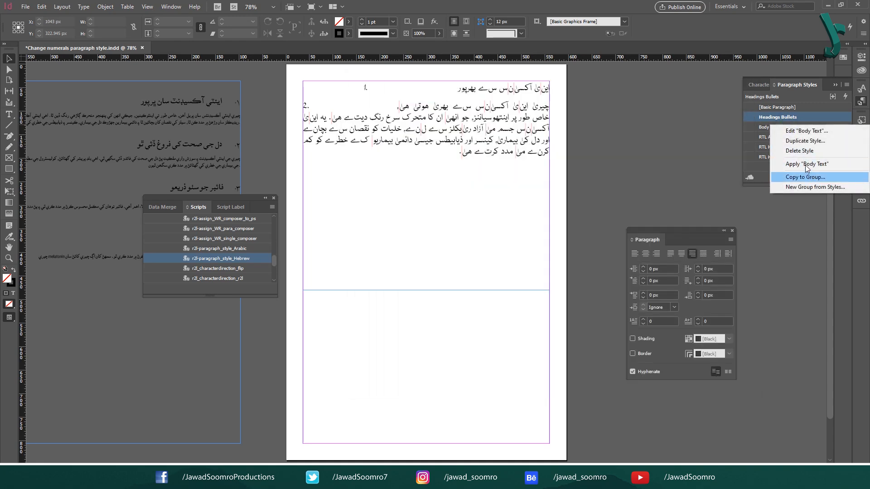
pyautogui.click(805, 141)
pyautogui.click(678, 381)
# Rename the copied RTL Hebrew paragraph style as RTL Urdu.
pyautogui.click(771, 167)
pyautogui.click(770, 167)
pyautogui.moveTo(773, 167); pyautogui.dragTo(846, 168)
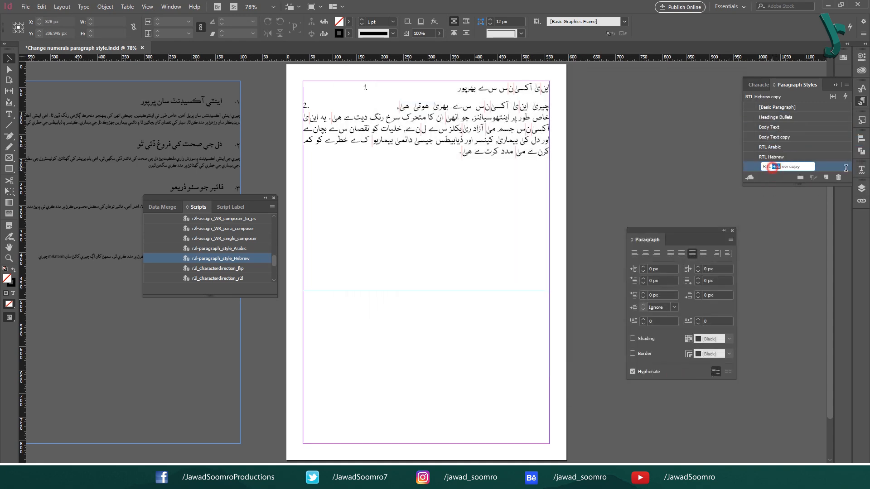
pyautogui.press('BackSpace')
pyautogui.press('Return')
# Rename the copied Body Text paragraph style as Body Text Urdu.
pyautogui.click(774, 137)
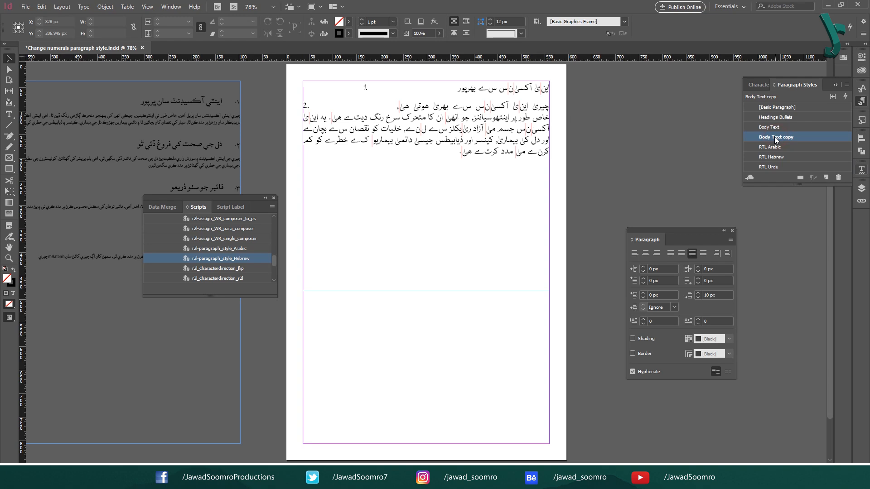
pyautogui.click(774, 136)
pyautogui.moveTo(785, 137); pyautogui.dragTo(827, 135)
pyautogui.write('Urdu')
pyautogui.press('Return')
# Apply the RTL Urdu style to the Urdu heading and Body Text Urdu to the paragraph below it.
pyautogui.click(778, 166)
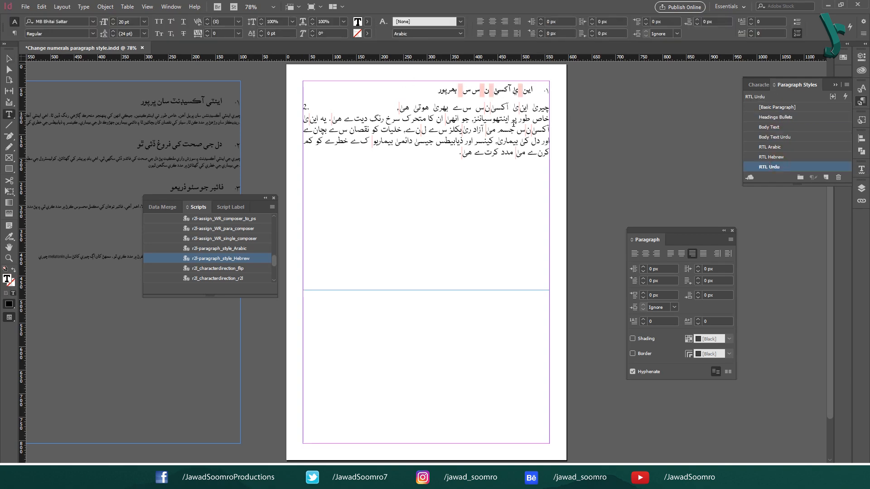
pyautogui.click(513, 122)
pyautogui.click(788, 137)
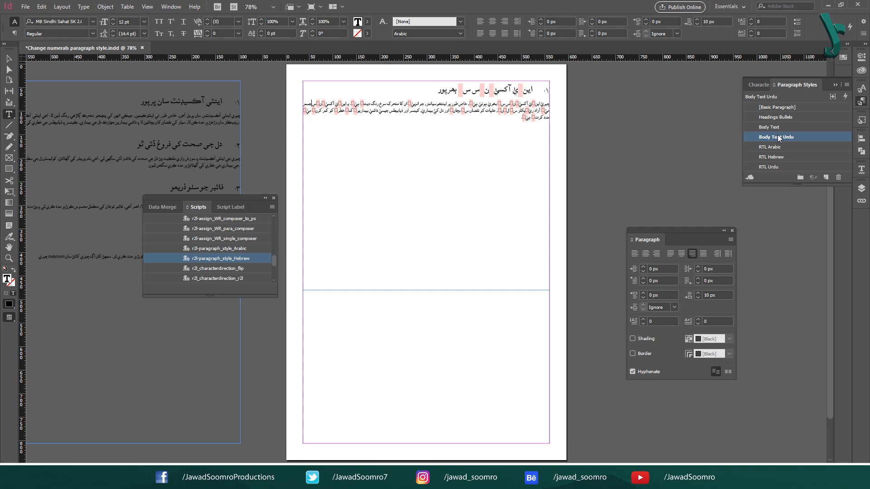
pyautogui.click(9, 58)
# Change the RTL Urdu style's font family to Simplified Arabic in its basic character formats and save the style.
pyautogui.rightClick(770, 167)
pyautogui.click(779, 174)
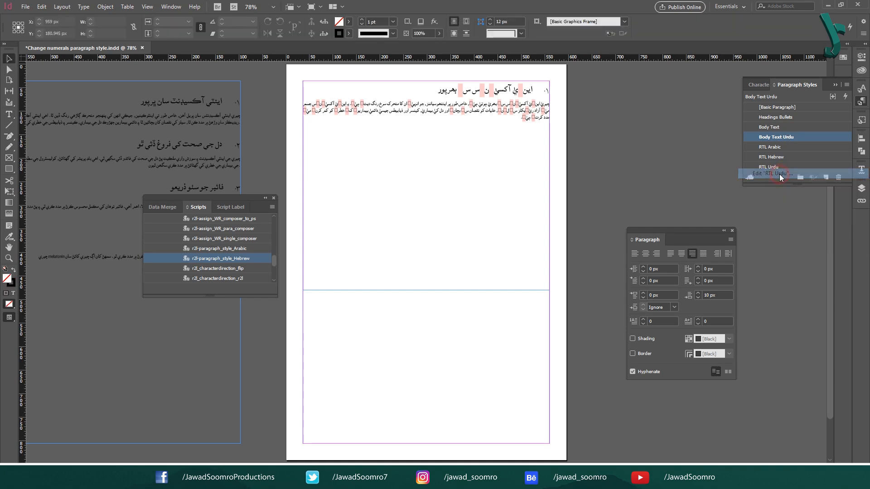
pyautogui.moveTo(533, 81); pyautogui.dragTo(755, 115)
pyautogui.click(620, 143)
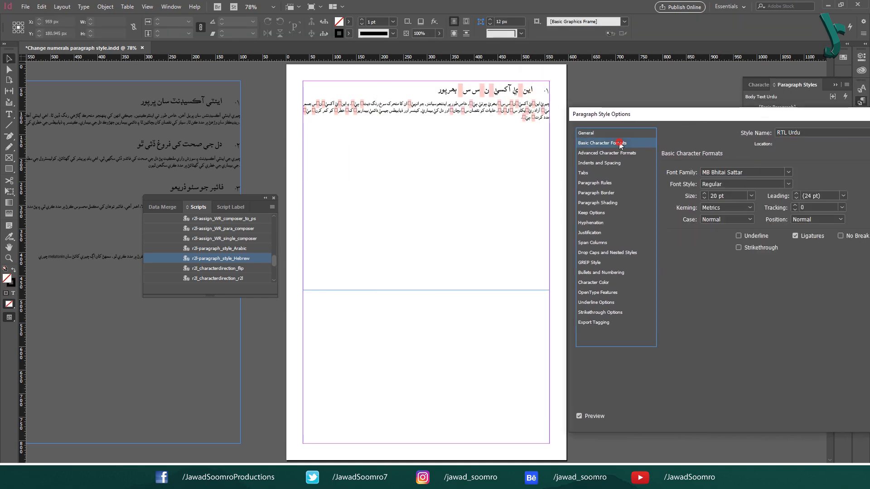
pyautogui.moveTo(685, 117); pyautogui.dragTo(675, 110)
pyautogui.click(760, 167)
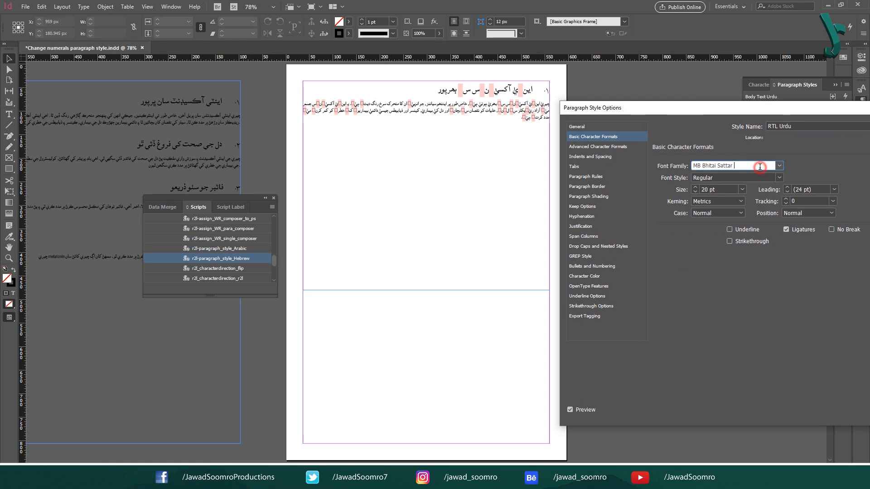
pyautogui.write('Simplified Arabic')
pyautogui.press('Tab')
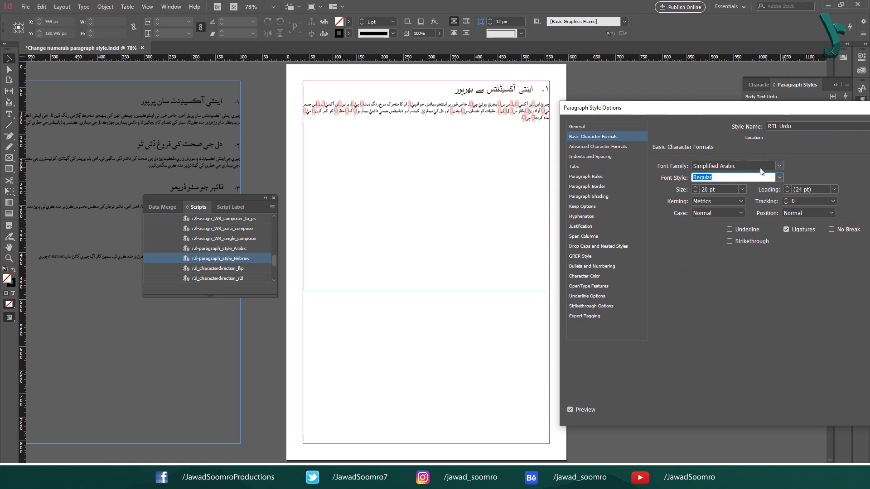
pyautogui.moveTo(738, 110); pyautogui.dragTo(550, 142)
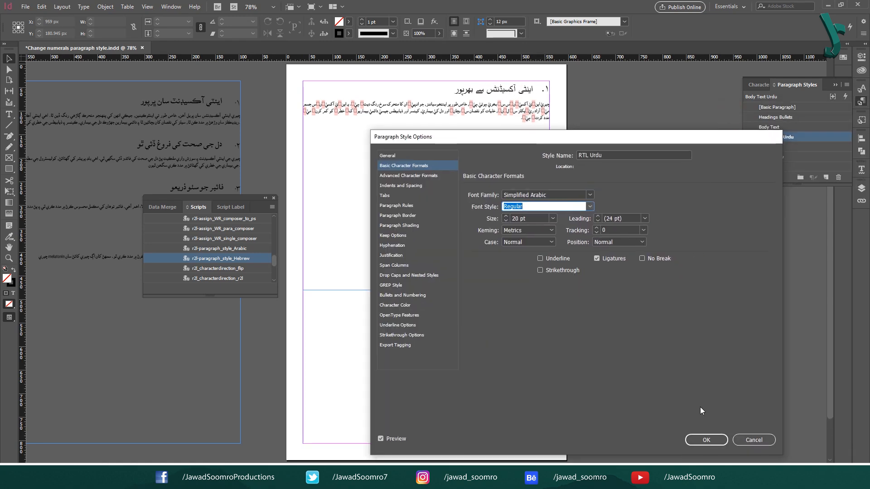
pyautogui.click(714, 438)
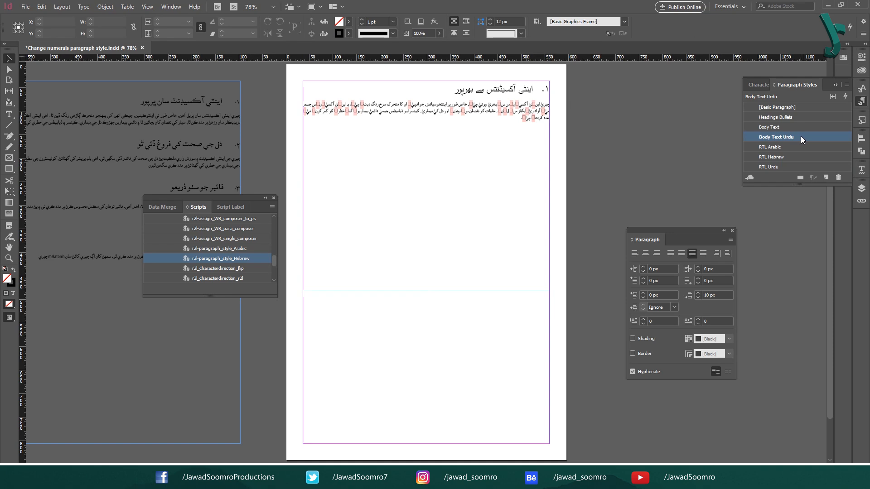
# Set the Body Text Urdu style's font family to Adobe Arabic and its size to 16 pt, and save the style.
pyautogui.rightClick(802, 137)
pyautogui.click(803, 142)
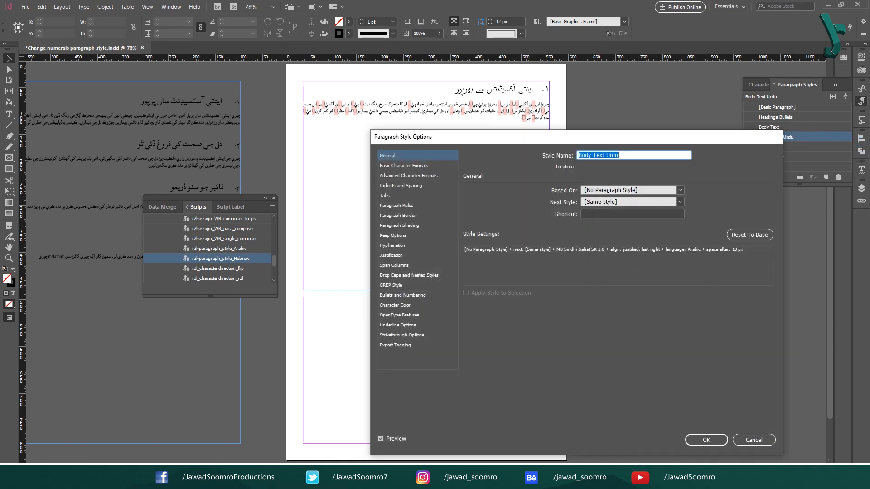
pyautogui.click(408, 166)
pyautogui.click(569, 197)
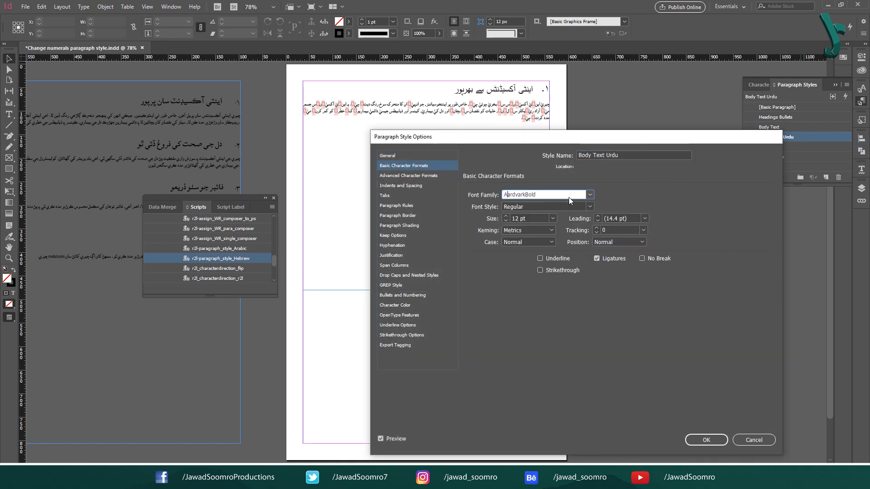
pyautogui.write('Adobe Arabic')
pyautogui.press('Tab')
pyautogui.click(505, 217)
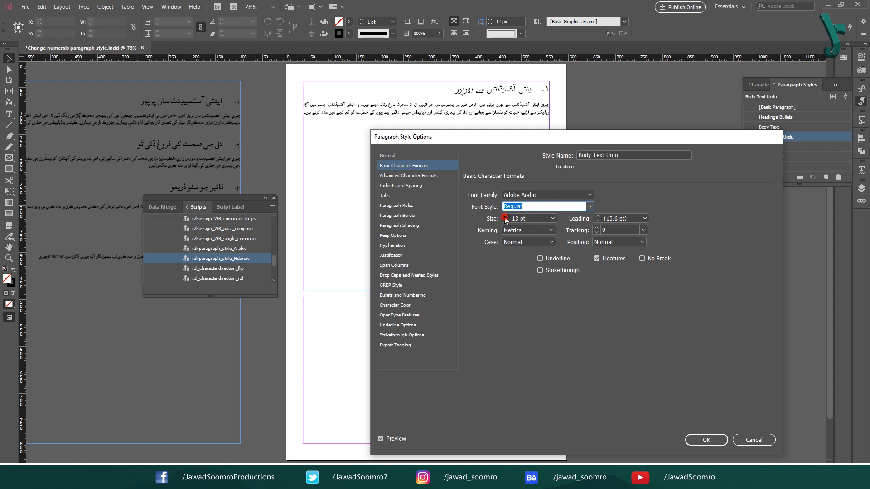
pyautogui.click(505, 217)
pyautogui.click(506, 216)
pyautogui.click(505, 217)
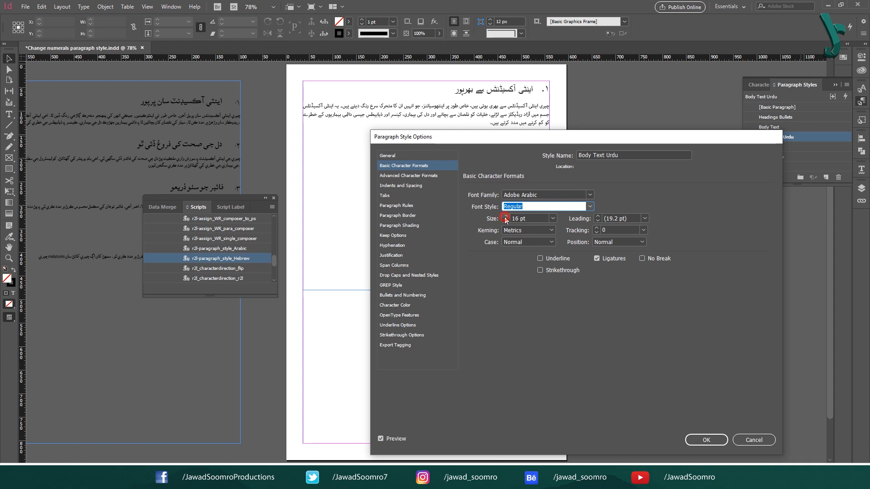
pyautogui.click(709, 440)
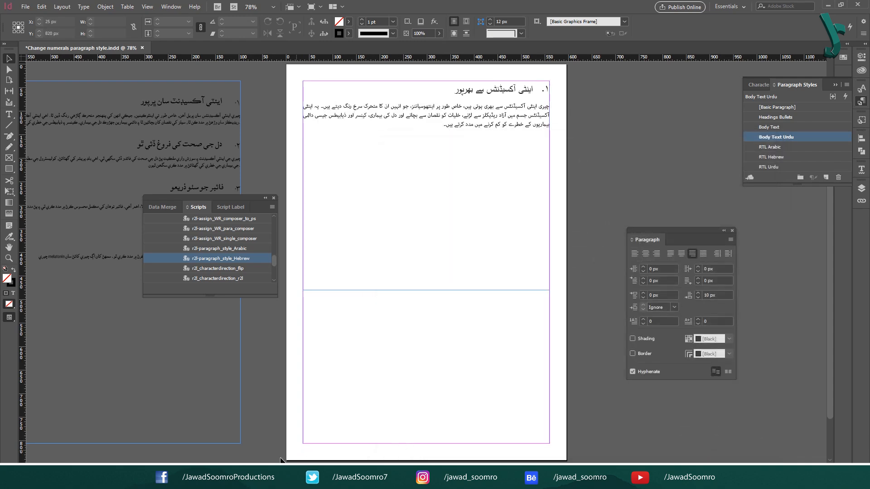
# Shorten the Urdu text frame to 124 px high and move the Sindhi text frame onto the page directly below it.
pyautogui.click(415, 176)
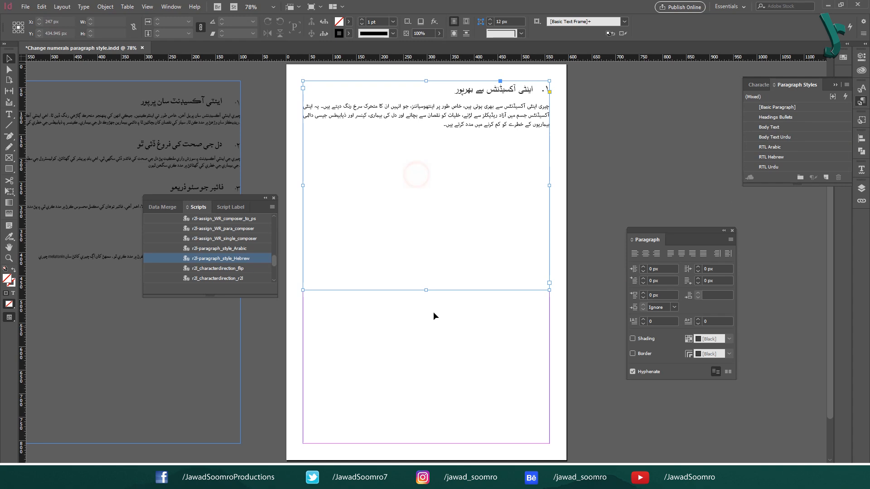
pyautogui.moveTo(426, 291); pyautogui.dragTo(425, 139)
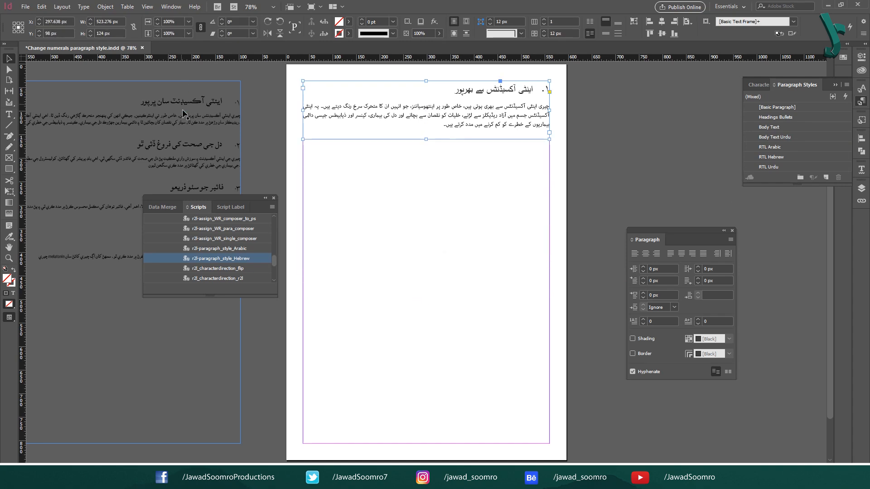
pyautogui.moveTo(183, 111); pyautogui.dragTo(489, 173)
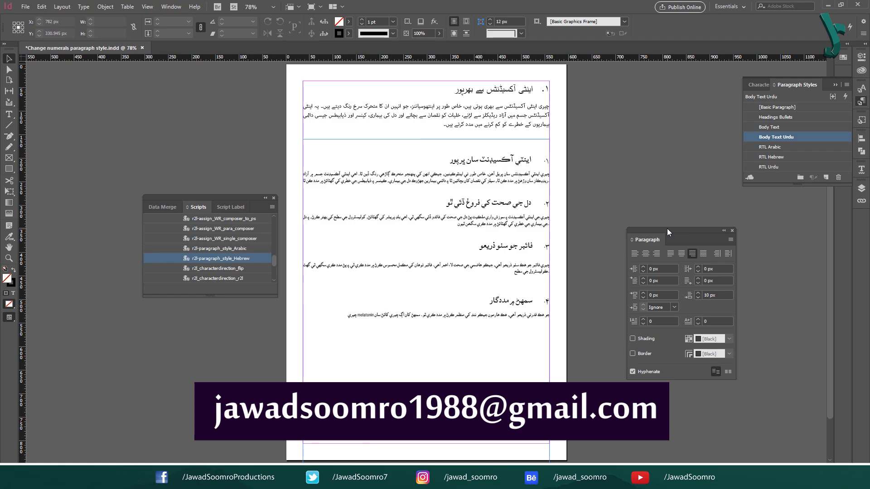
pyautogui.moveTo(667, 229); pyautogui.dragTo(780, 208)
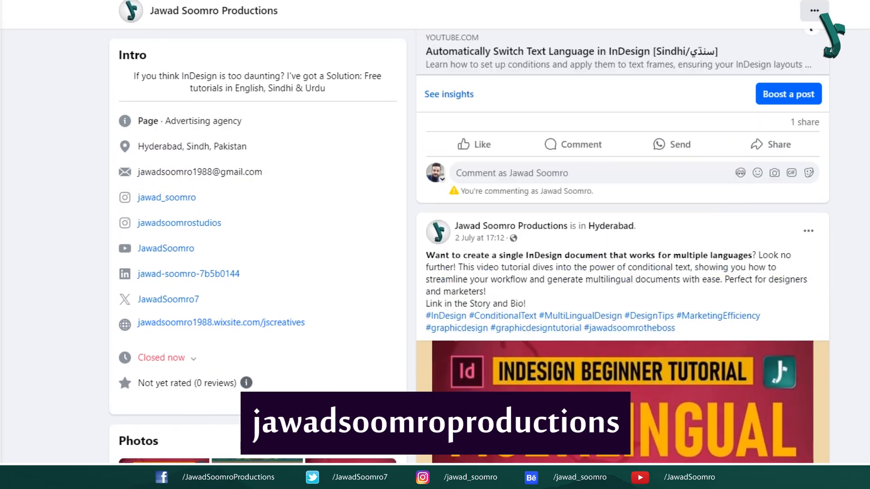
pyautogui.scroll(20, 622, 246)
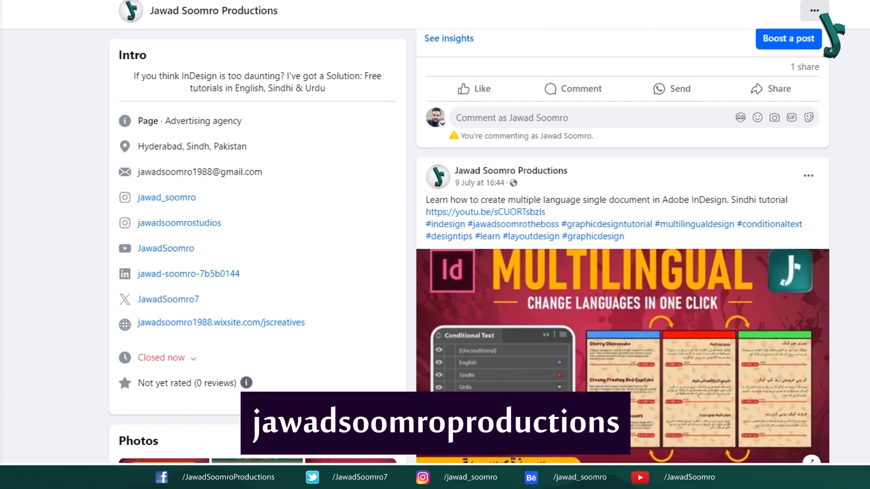